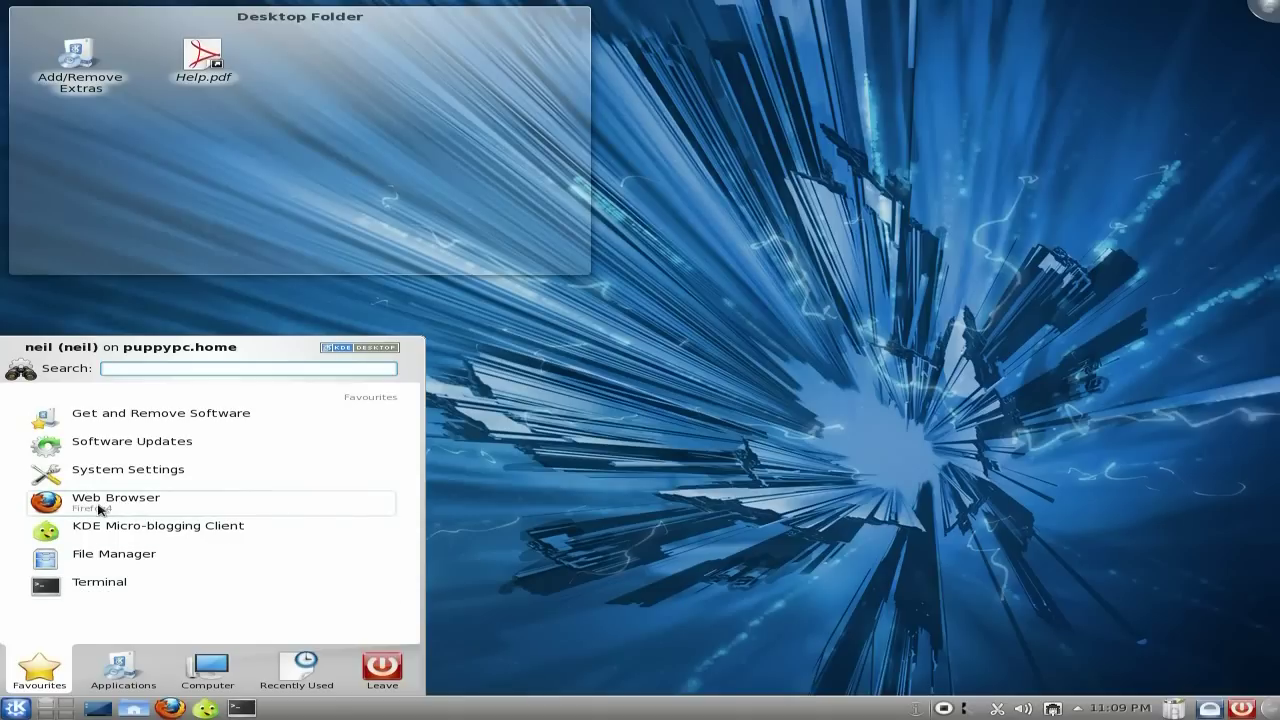
Open Get and Remove Software and scroll the Applications › Sound and Video list to audacity
left_click(113, 424)
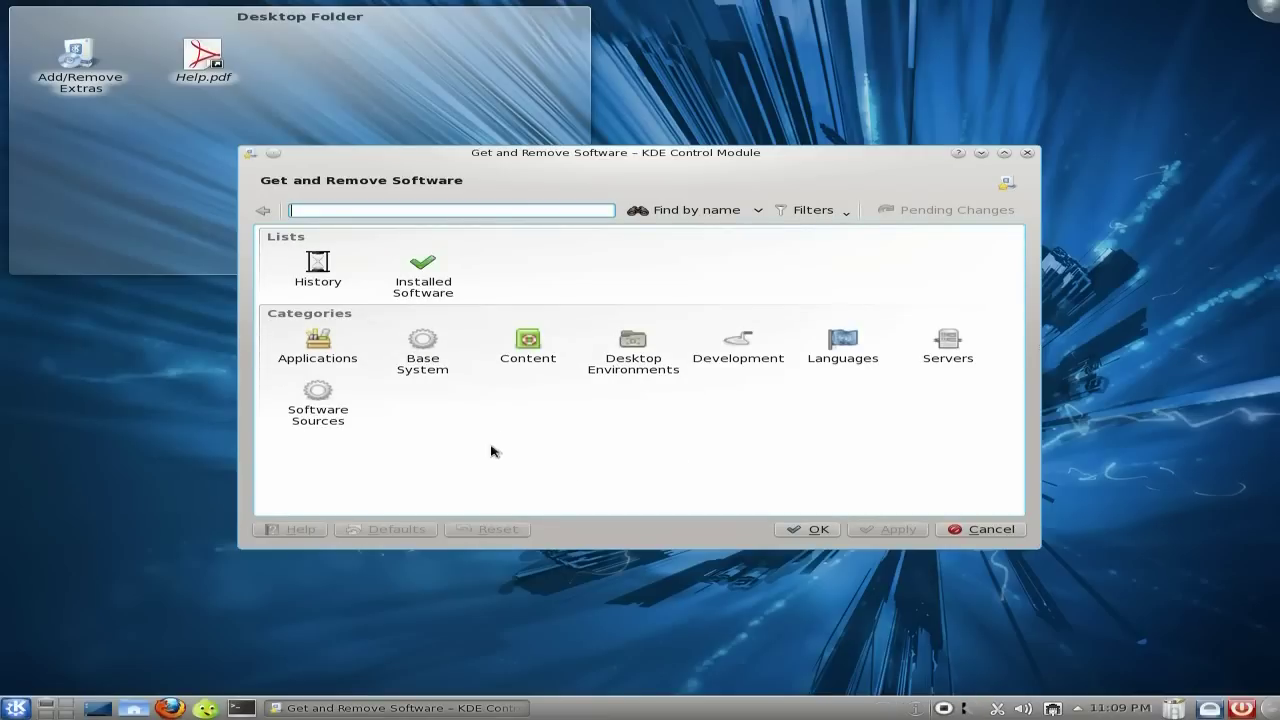
left_click(325, 356)
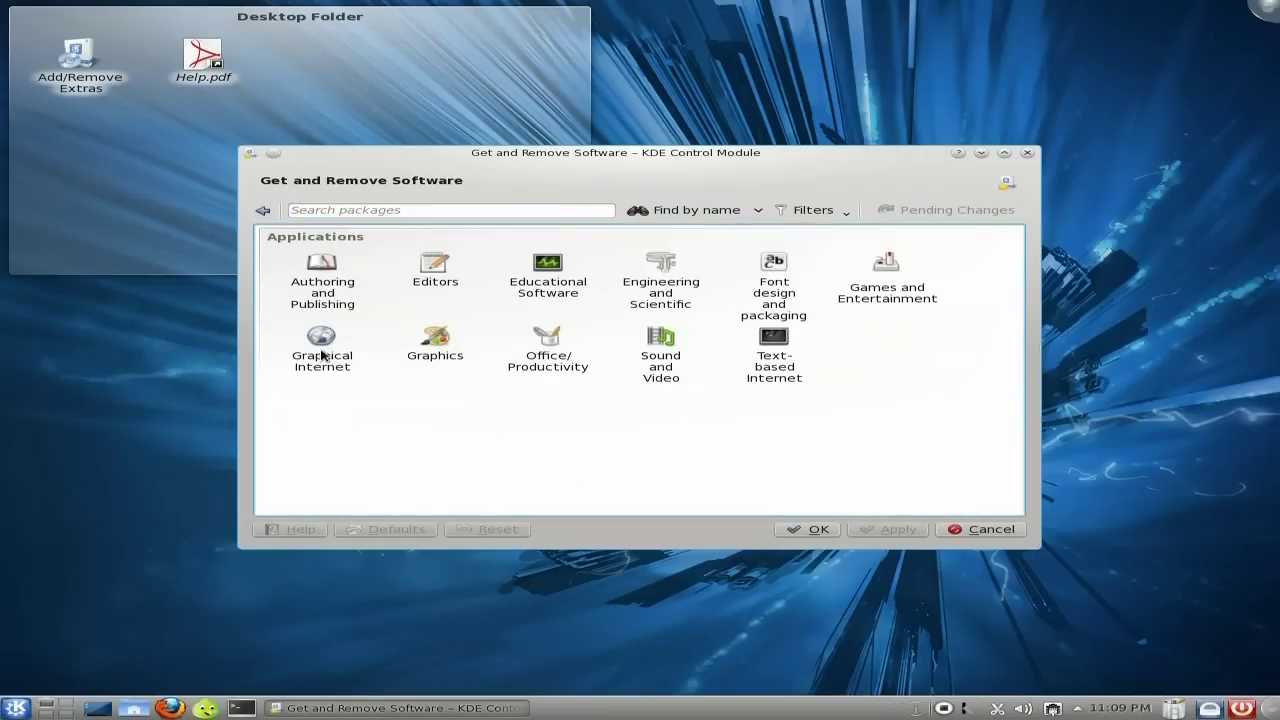
left_click(662, 340)
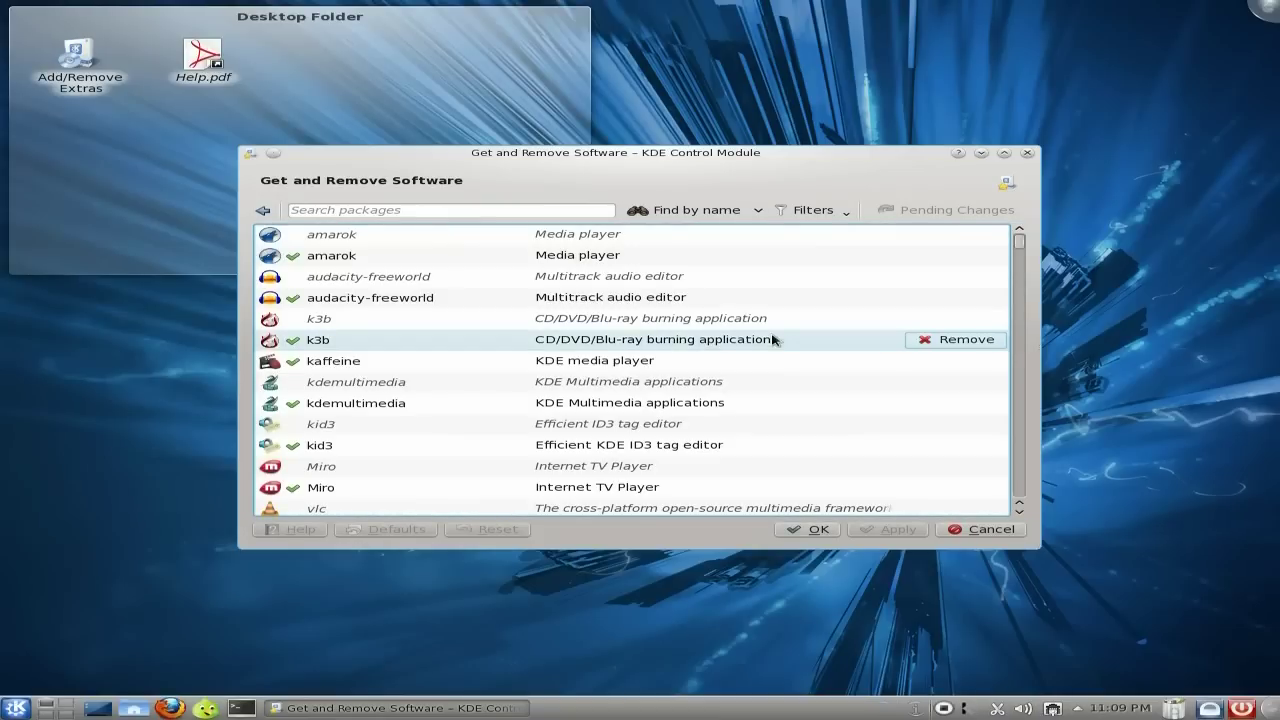
scroll(790, 352, "down", 2)
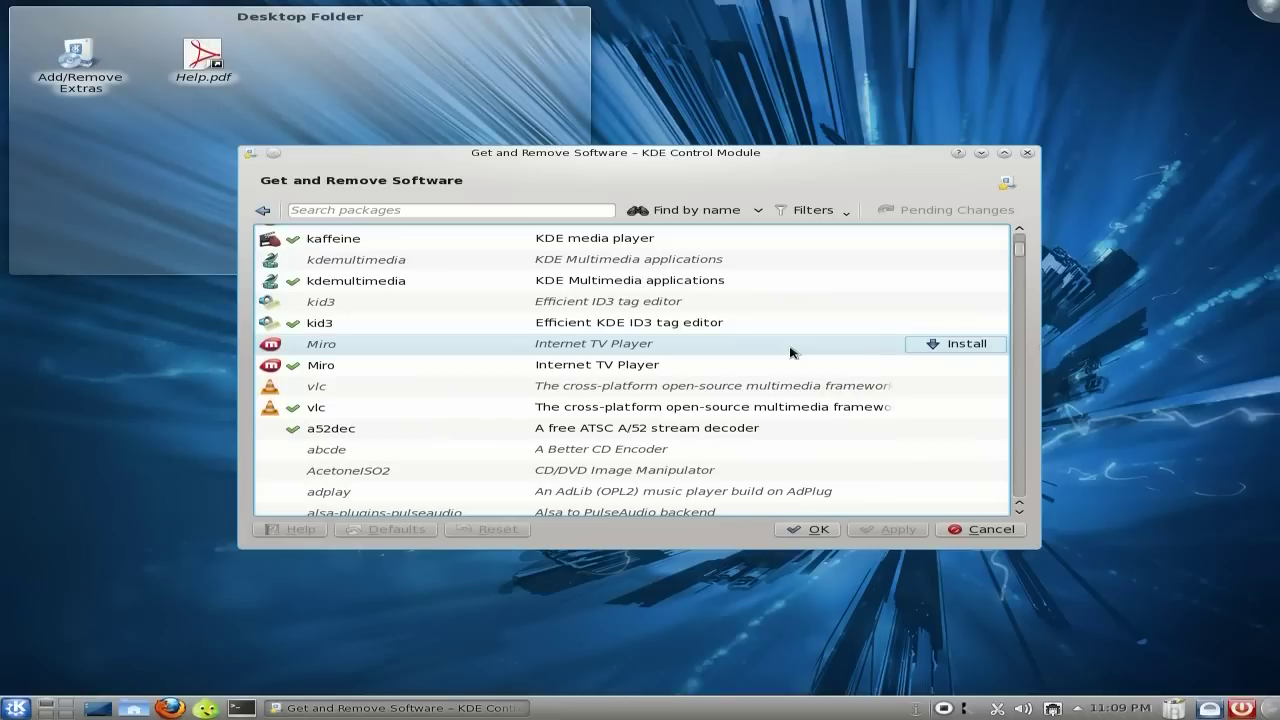
scroll(790, 352, "down", 4)
scroll(790, 352, "down", 3)
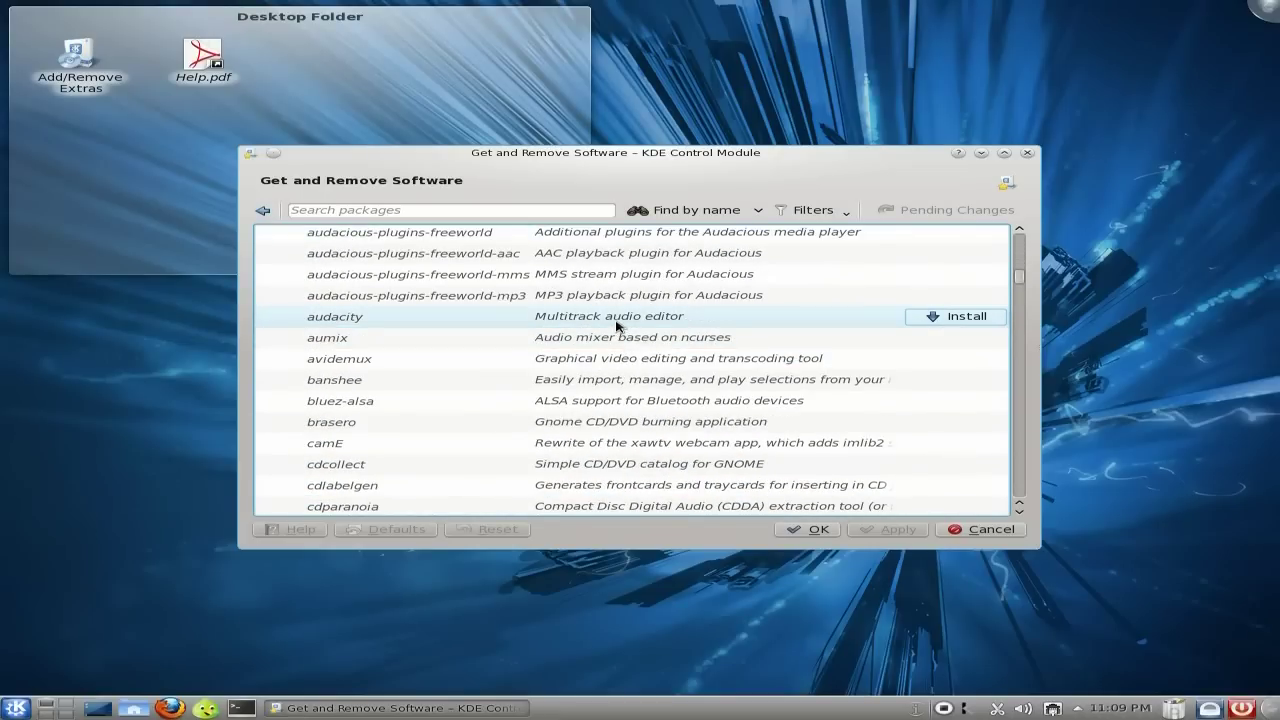
Attempt the audacity install, review its audacity-freeworld conflict error, and close the software manager
left_click(941, 320)
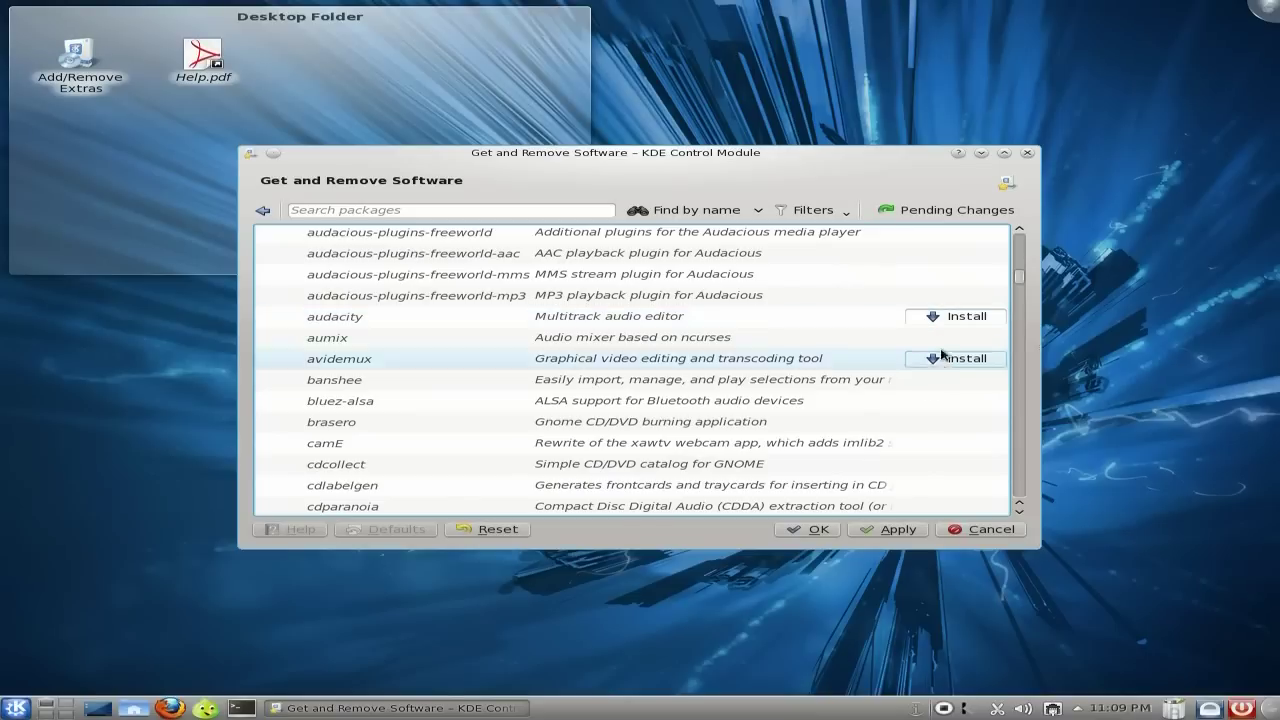
left_click(893, 532)
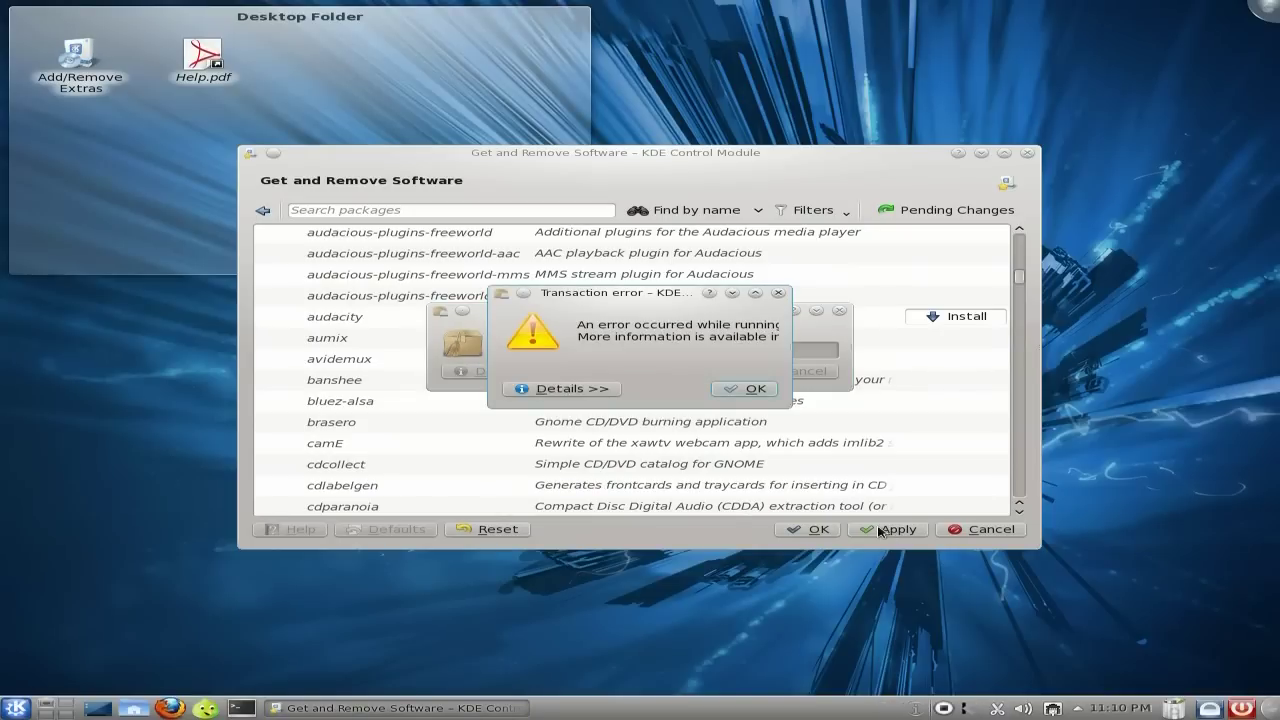
left_click(596, 390)
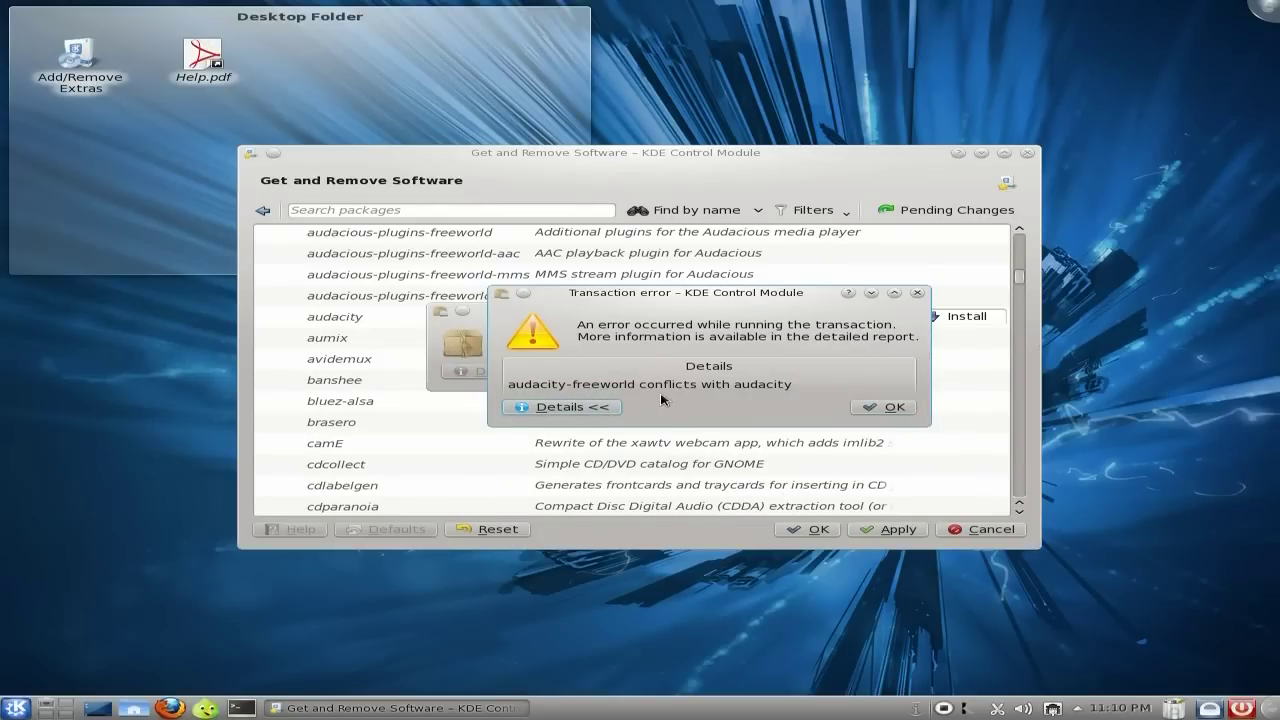
left_click(871, 406)
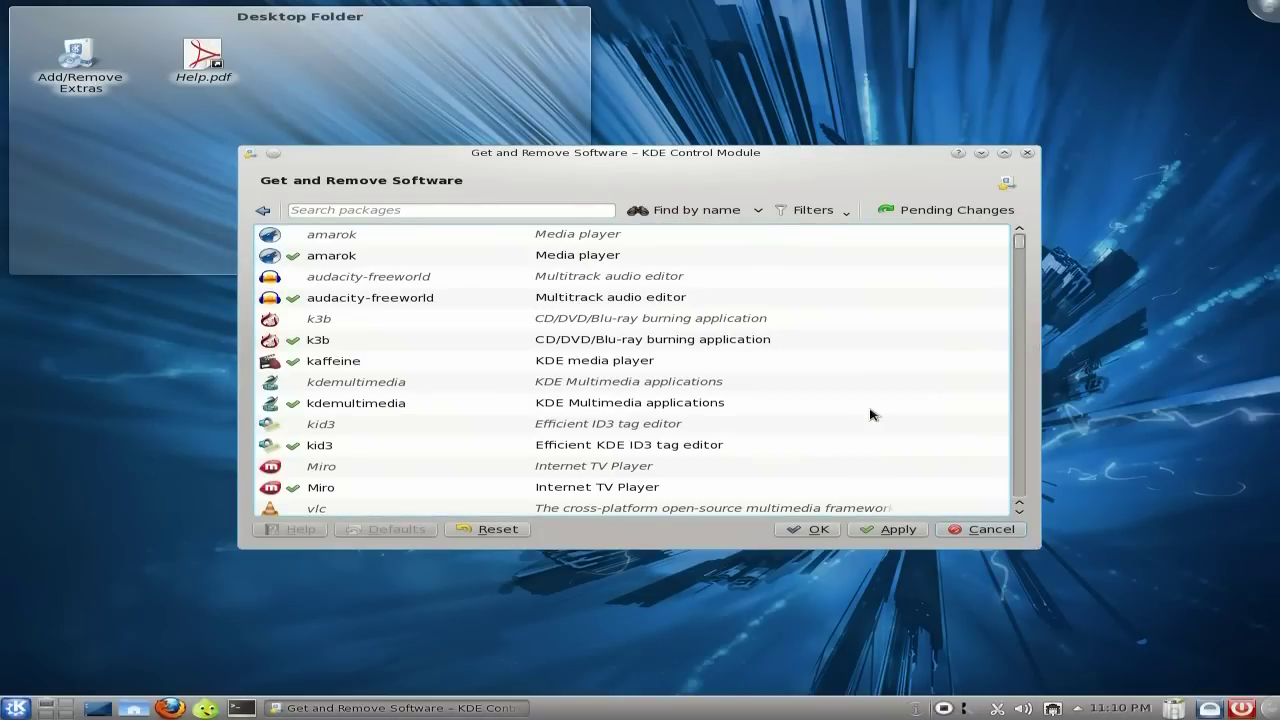
left_click(1027, 154)
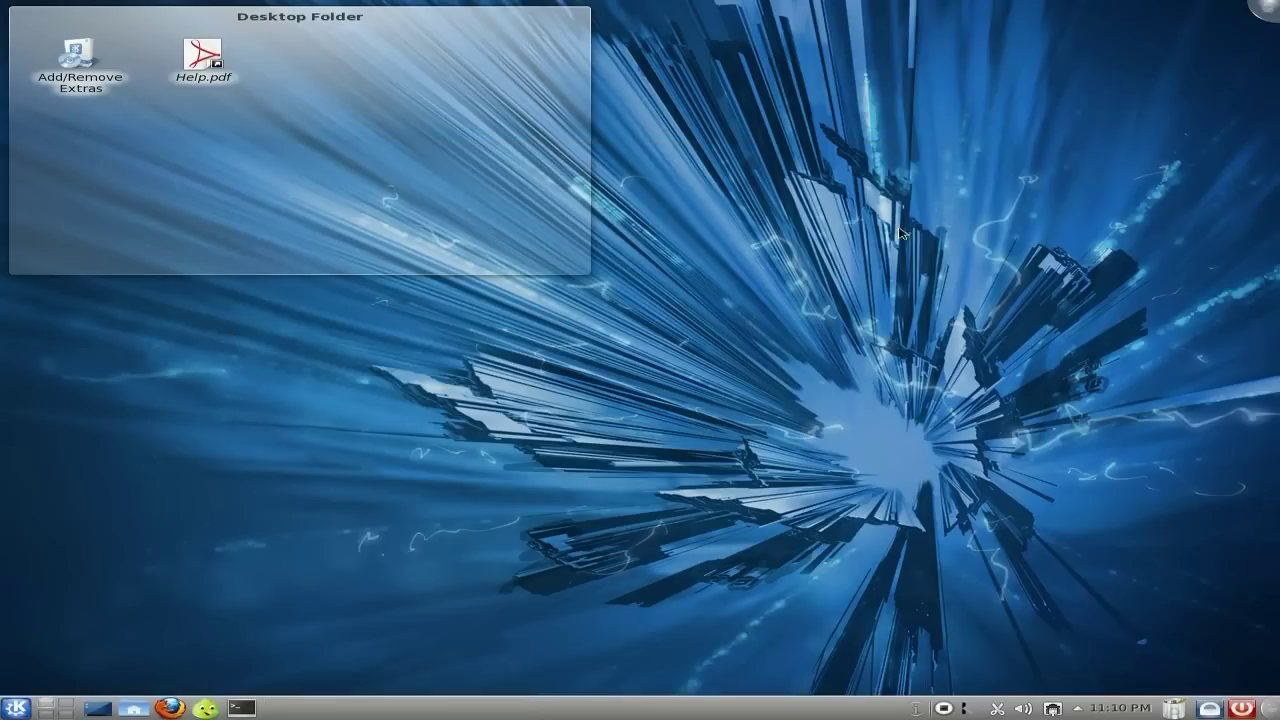
Launch Sound Editor (Audacity) from Kickoff's Applications › Multimedia menu
left_click(15, 708)
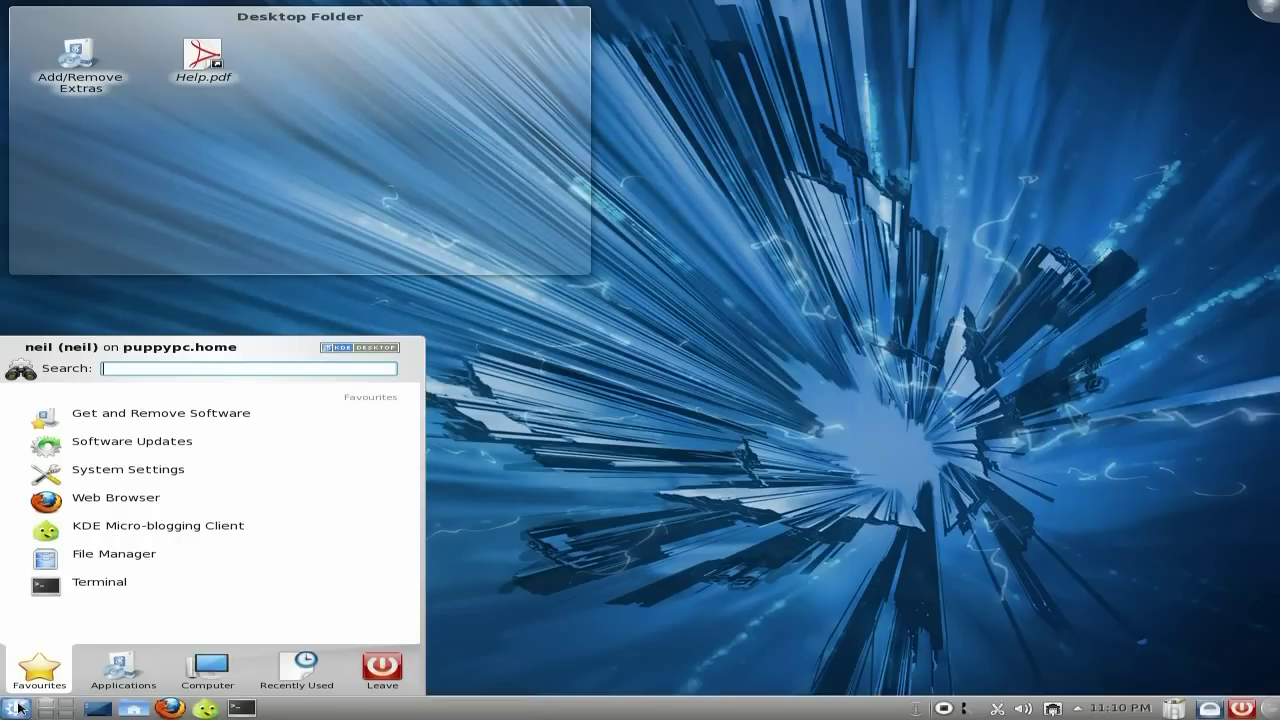
mouse_move(90, 680)
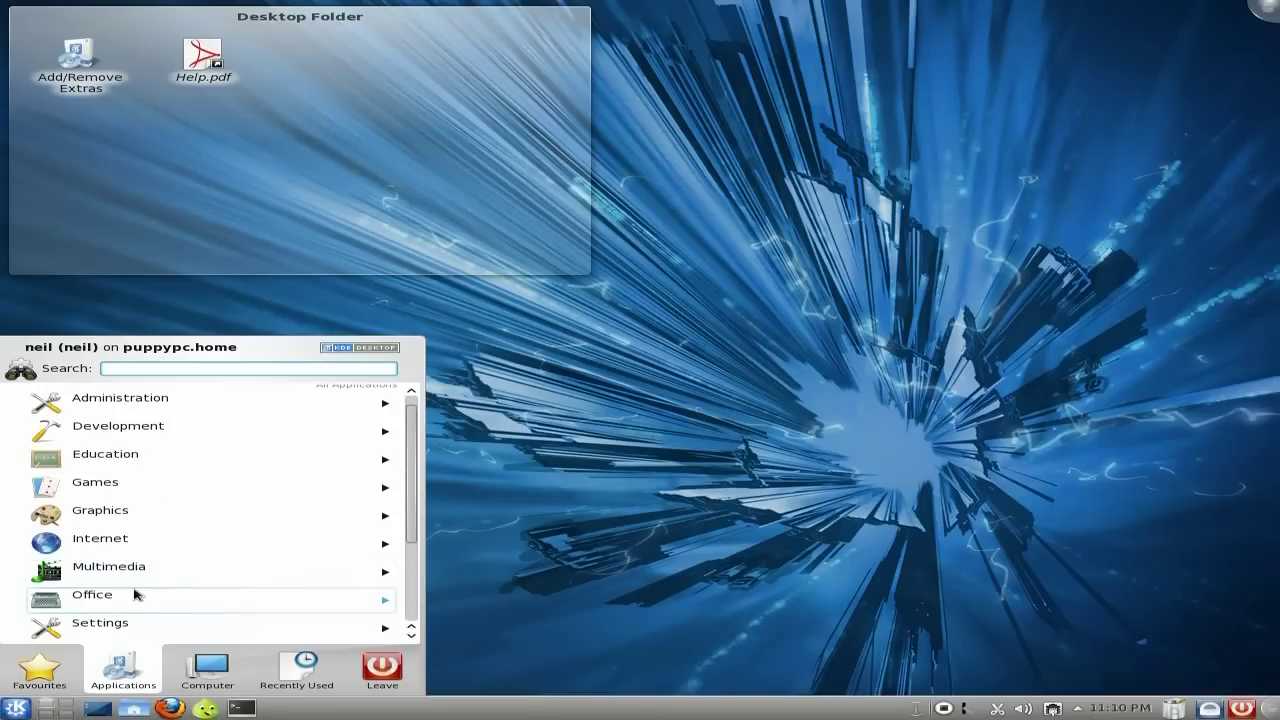
left_click(142, 570)
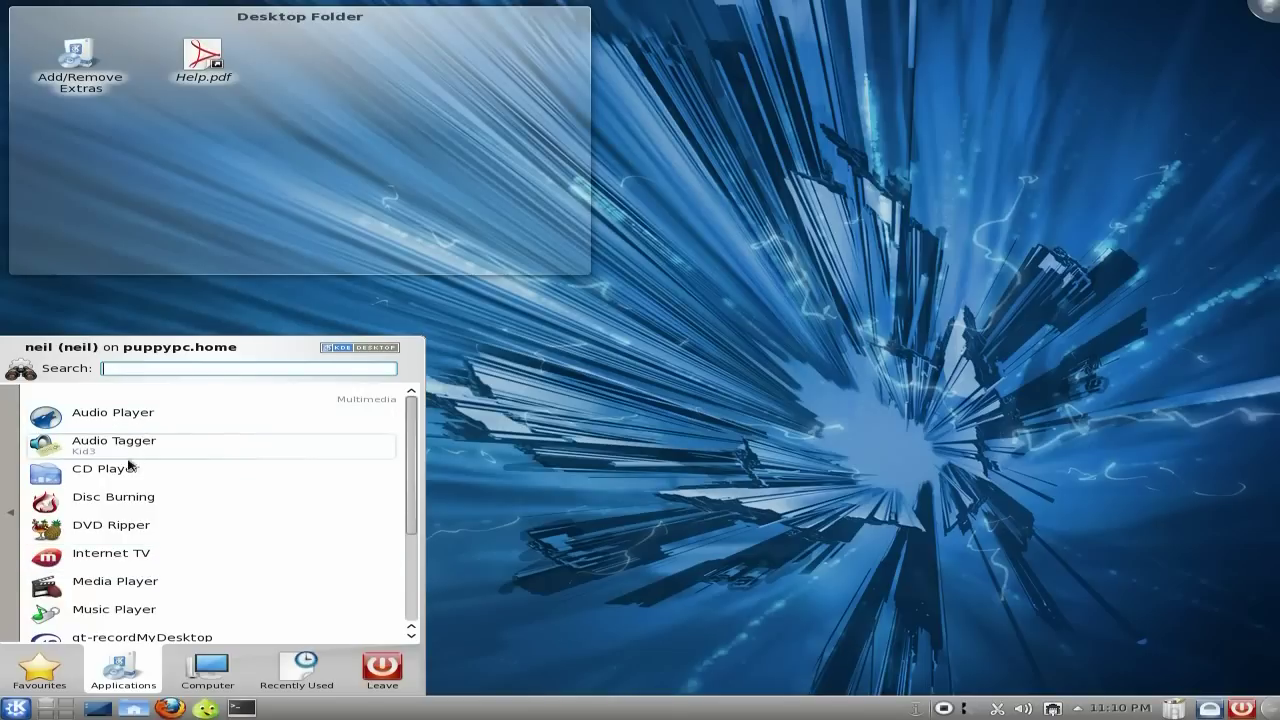
scroll(126, 524, "down", 3)
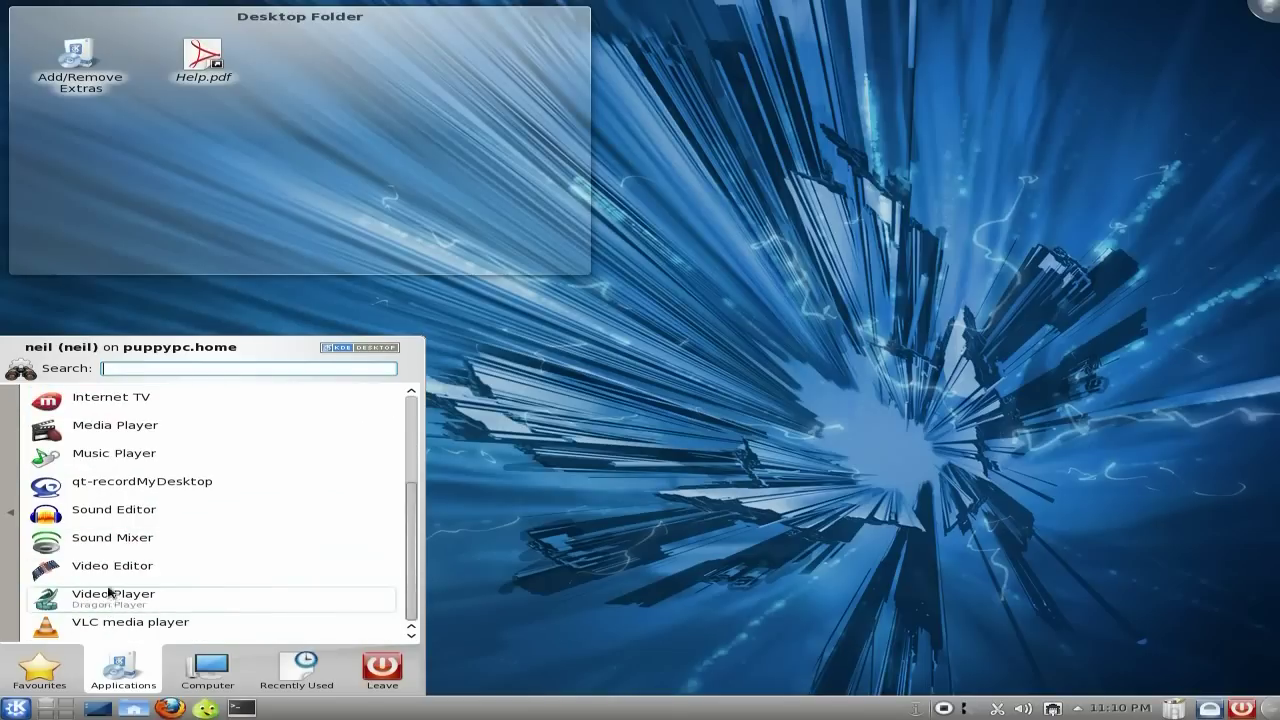
left_click(124, 516)
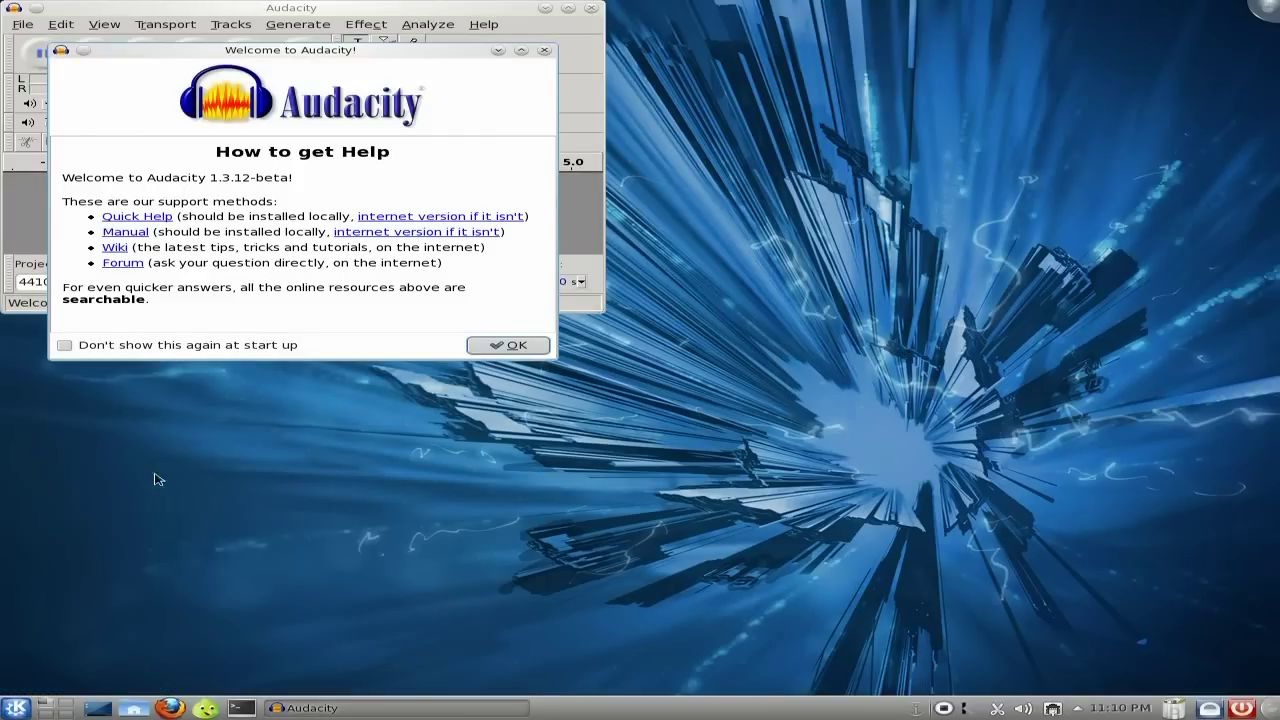
Dismiss Audacity's welcome dialog, look over the Effect › Plugins 1 to 9 menu, then quit Audacity
left_click(505, 345)
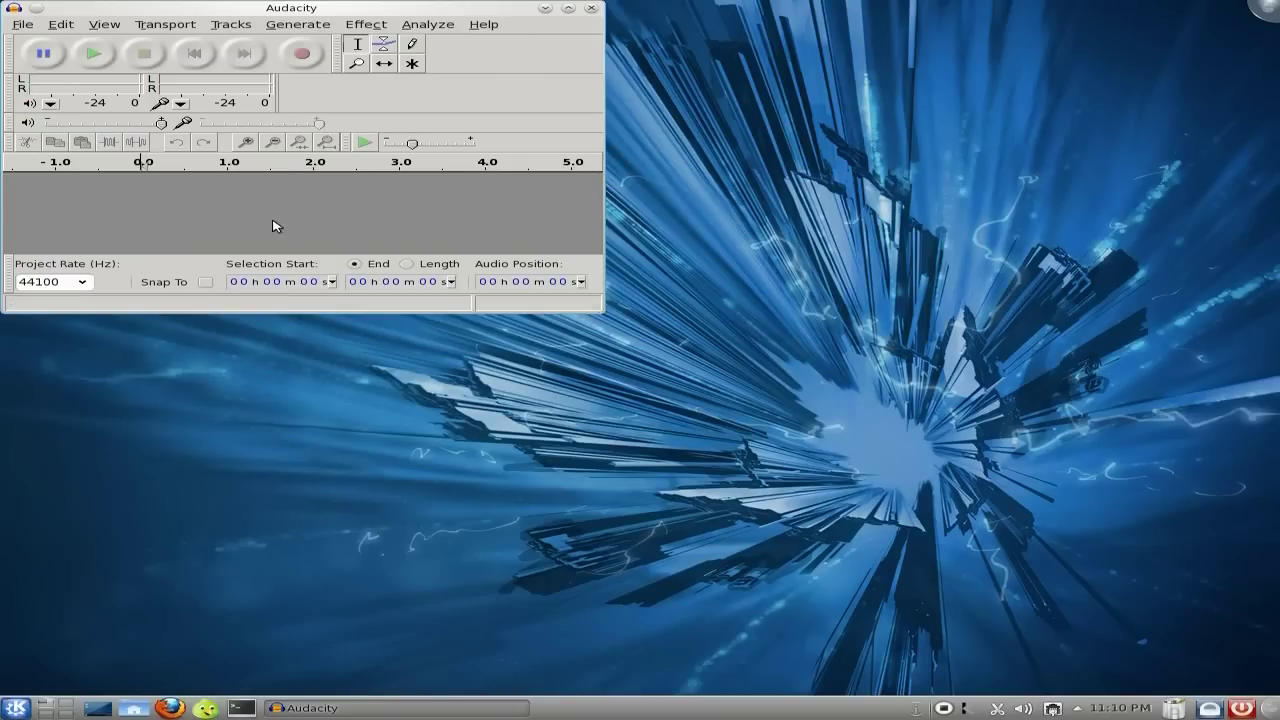
left_click(366, 24)
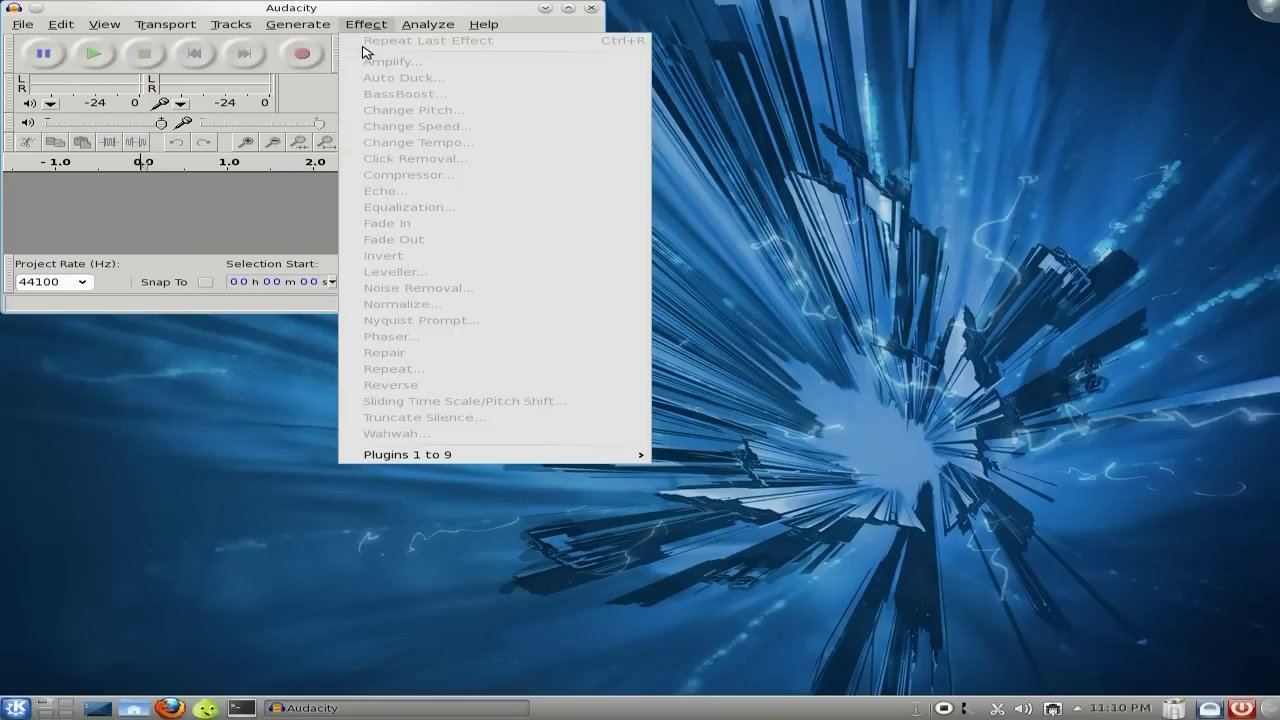
mouse_move(410, 460)
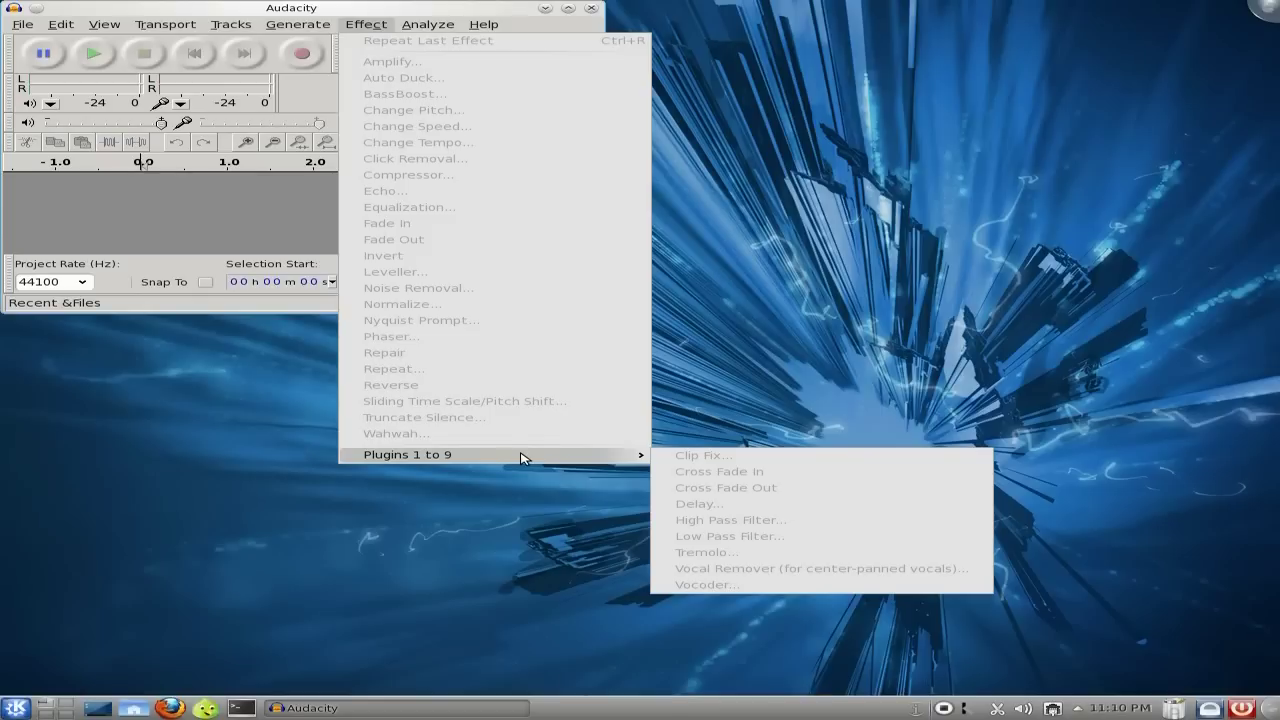
left_click(776, 252)
left_click(590, 11)
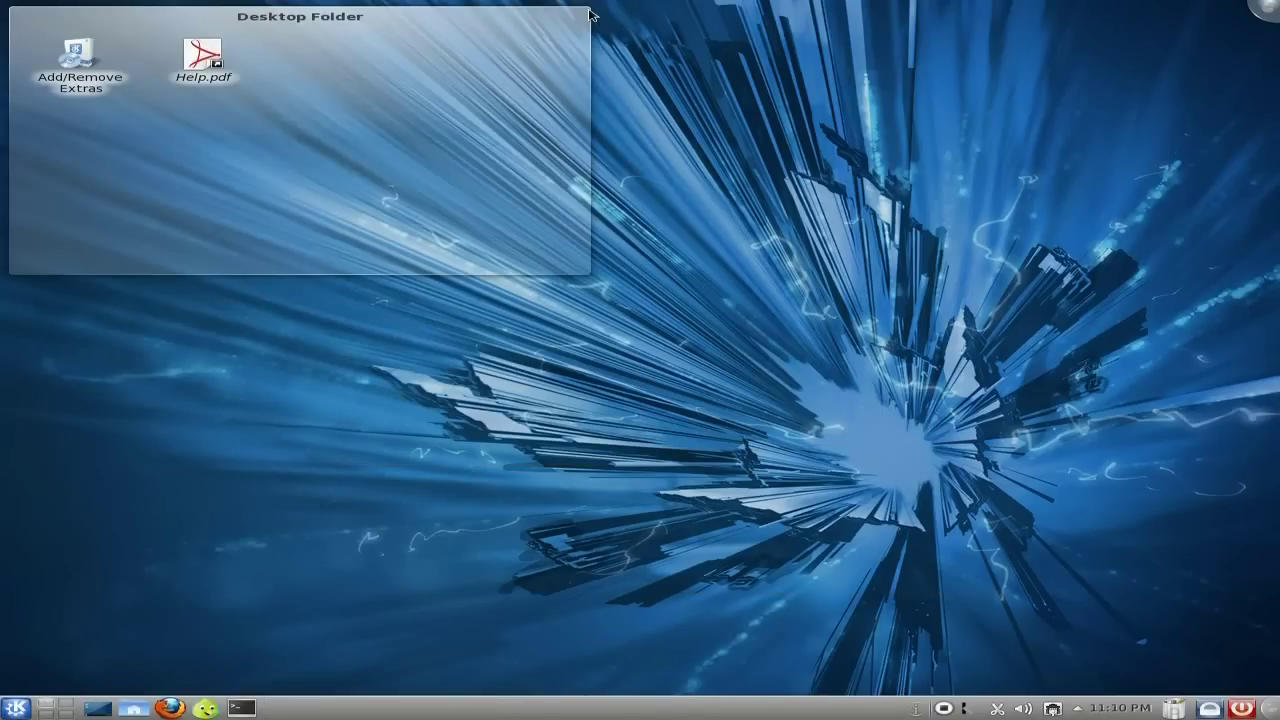
Reopen Get and Remove Software on the Applications › Sound and Video package list
left_click(12, 711)
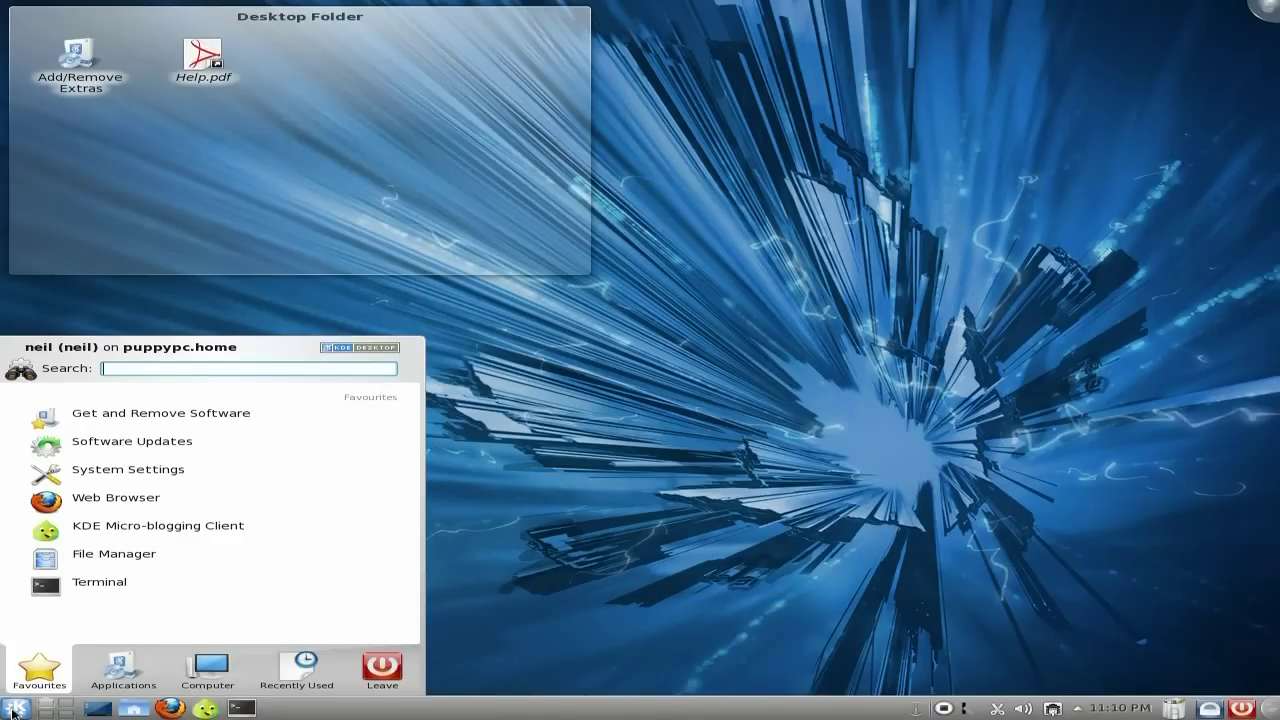
left_click(140, 420)
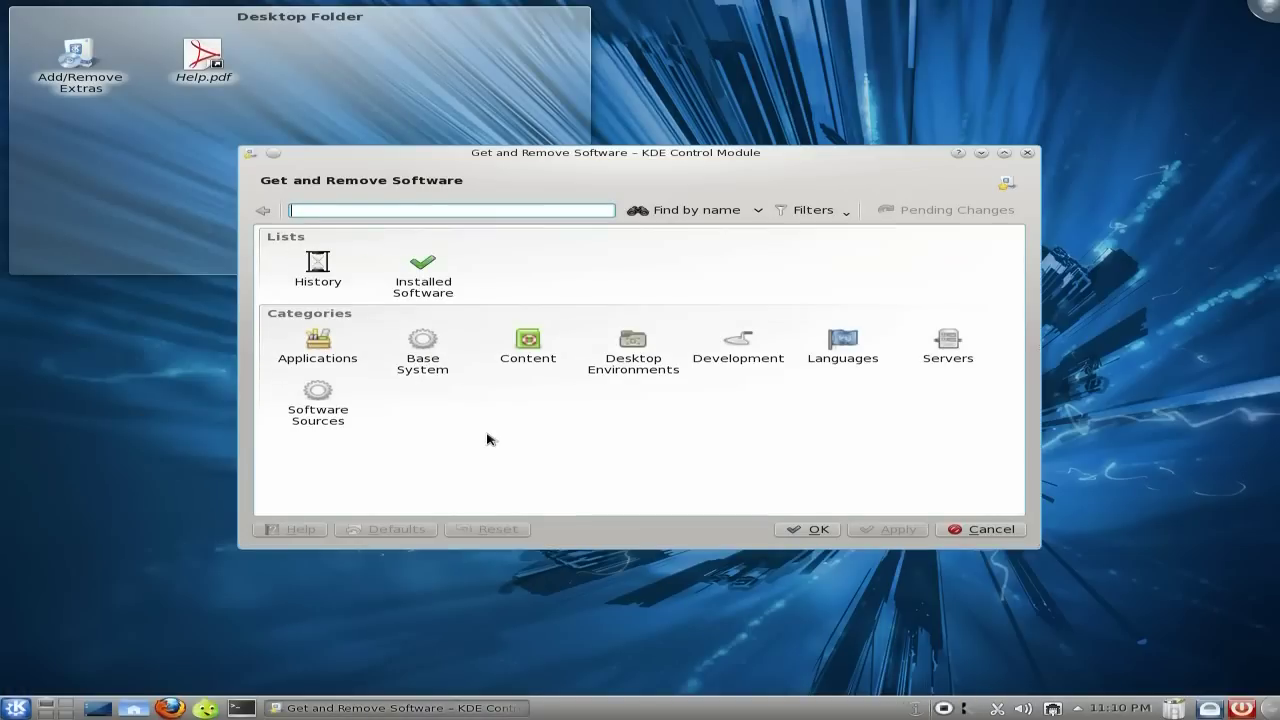
left_click(320, 352)
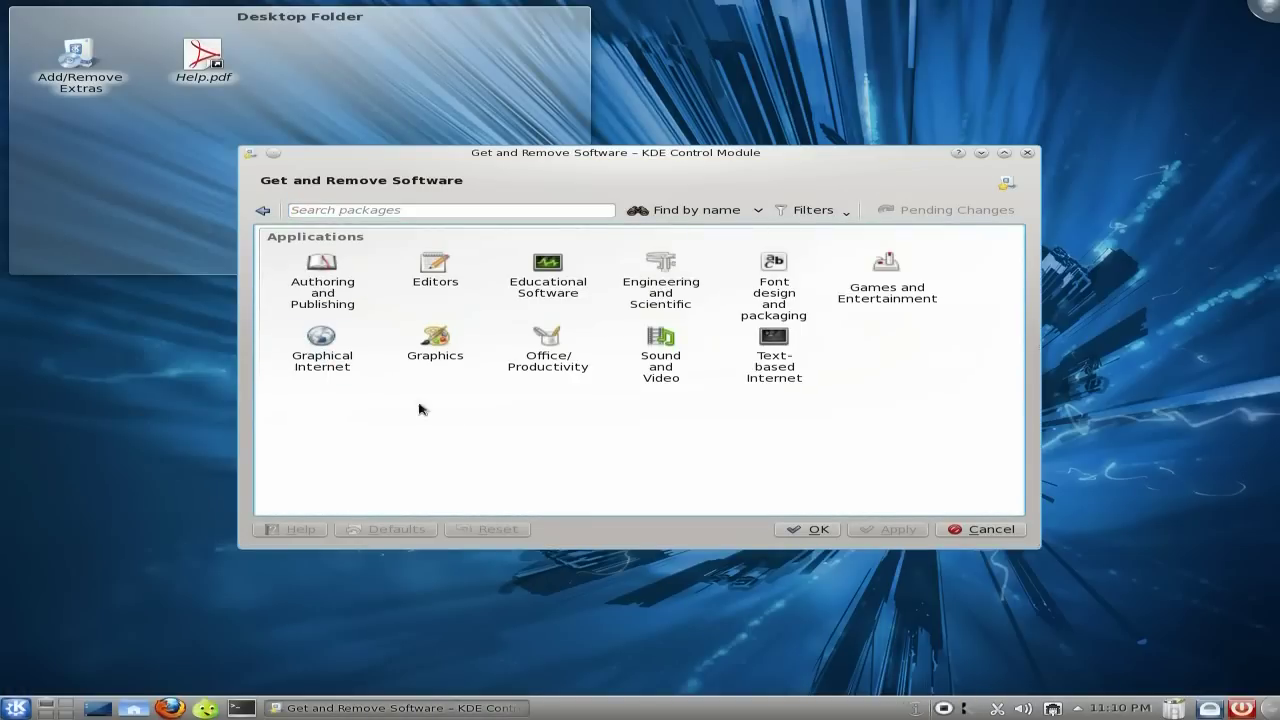
left_click(638, 356)
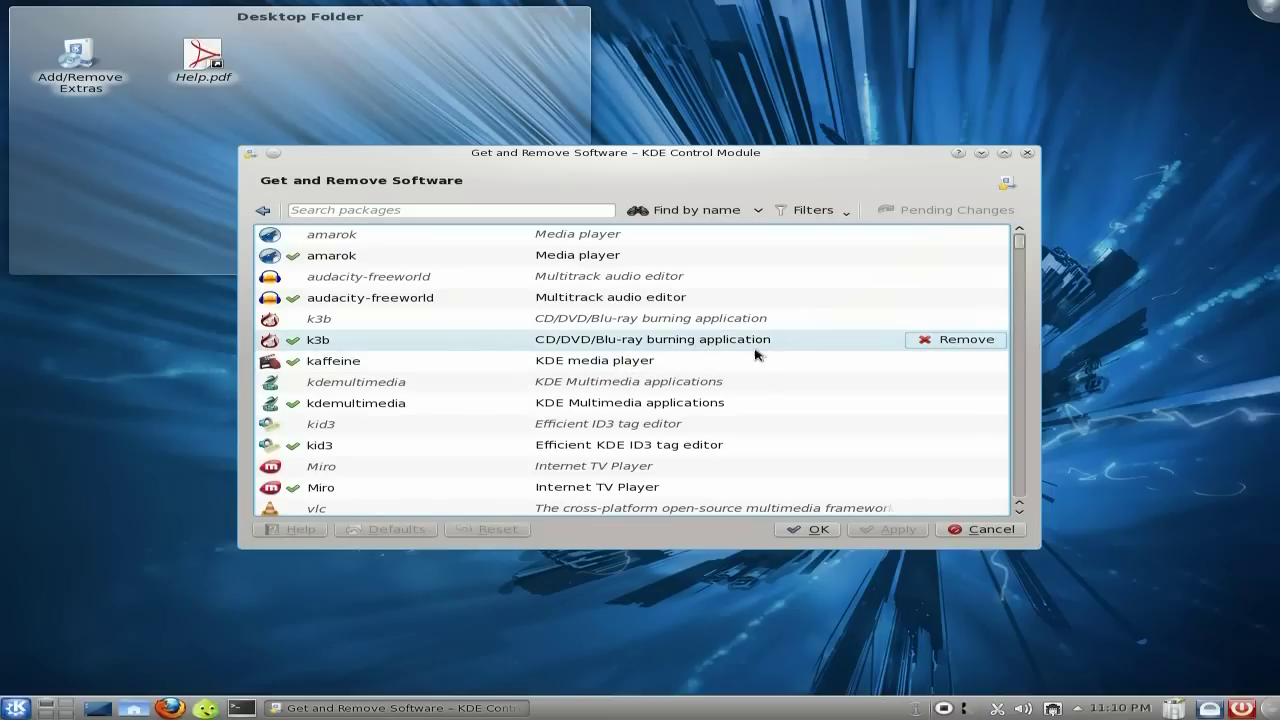
scroll(755, 354, "down", 9)
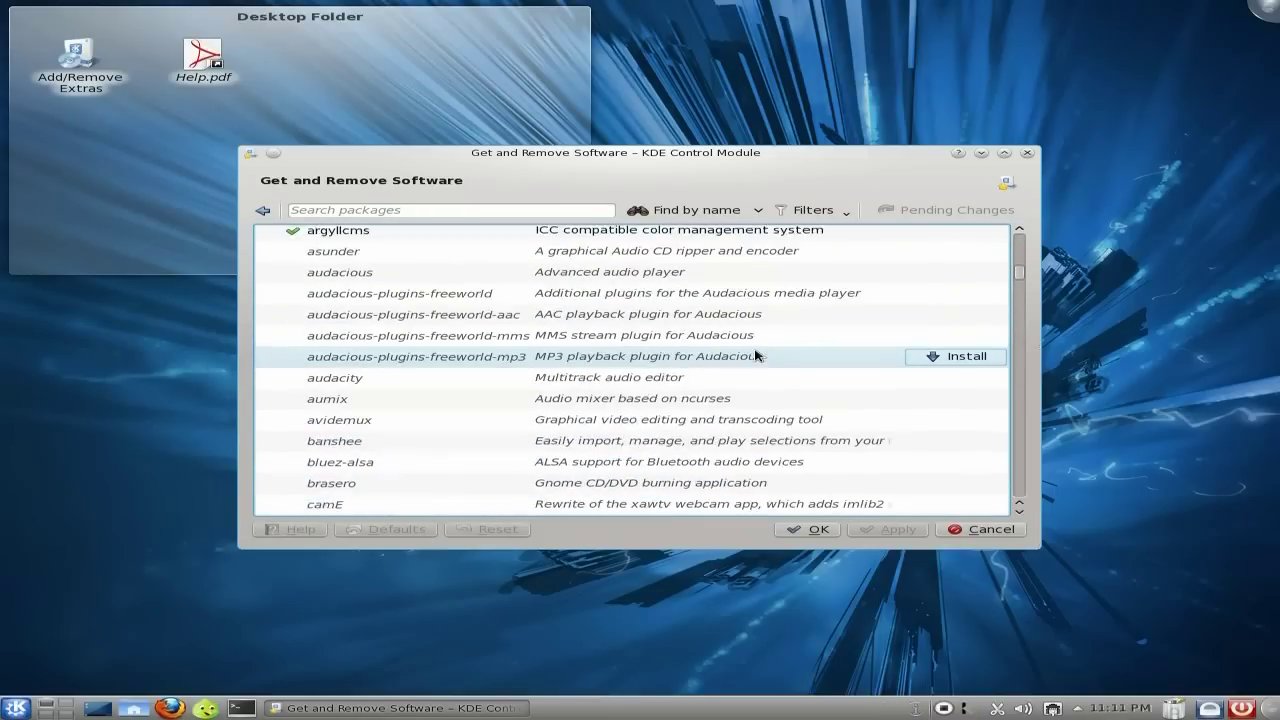
scroll(755, 354, "down", 5)
scroll(755, 354, "down", 6)
Select amsn, hide its details, and scroll the list to locate arora
left_click(604, 403)
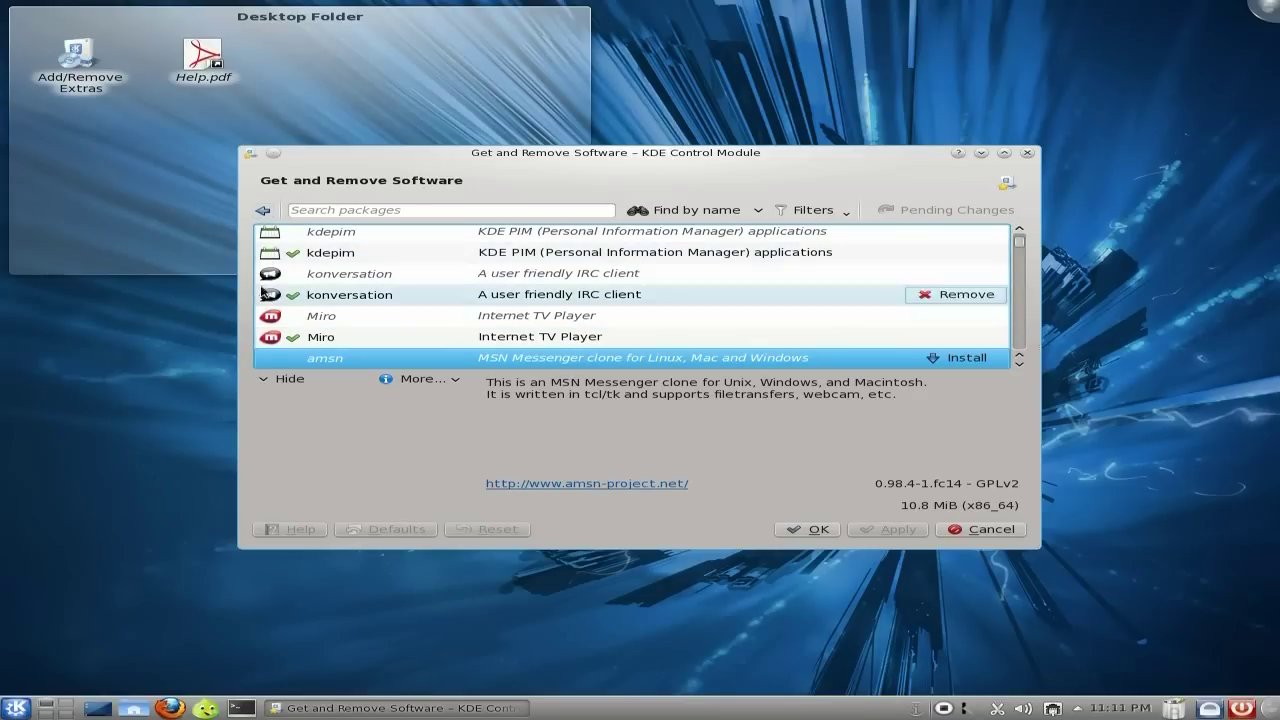
left_click(266, 380)
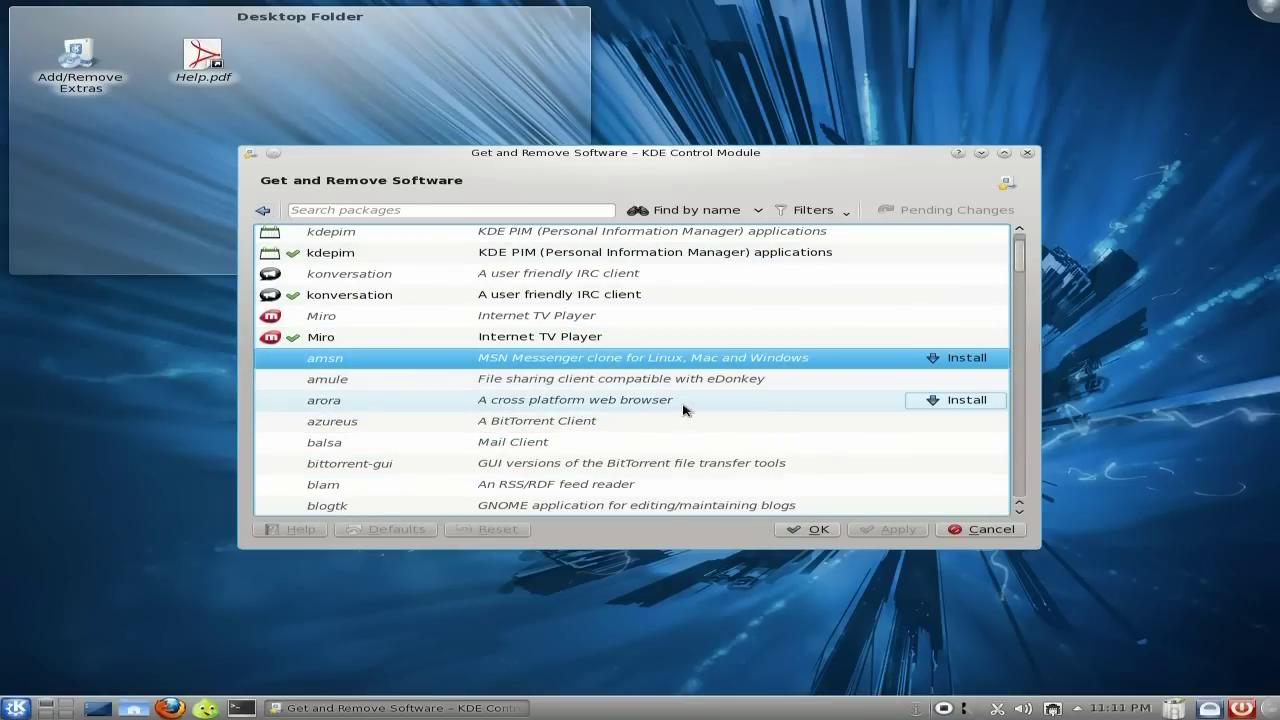
scroll(800, 407, "down", 3)
scroll(800, 405, "down", 6)
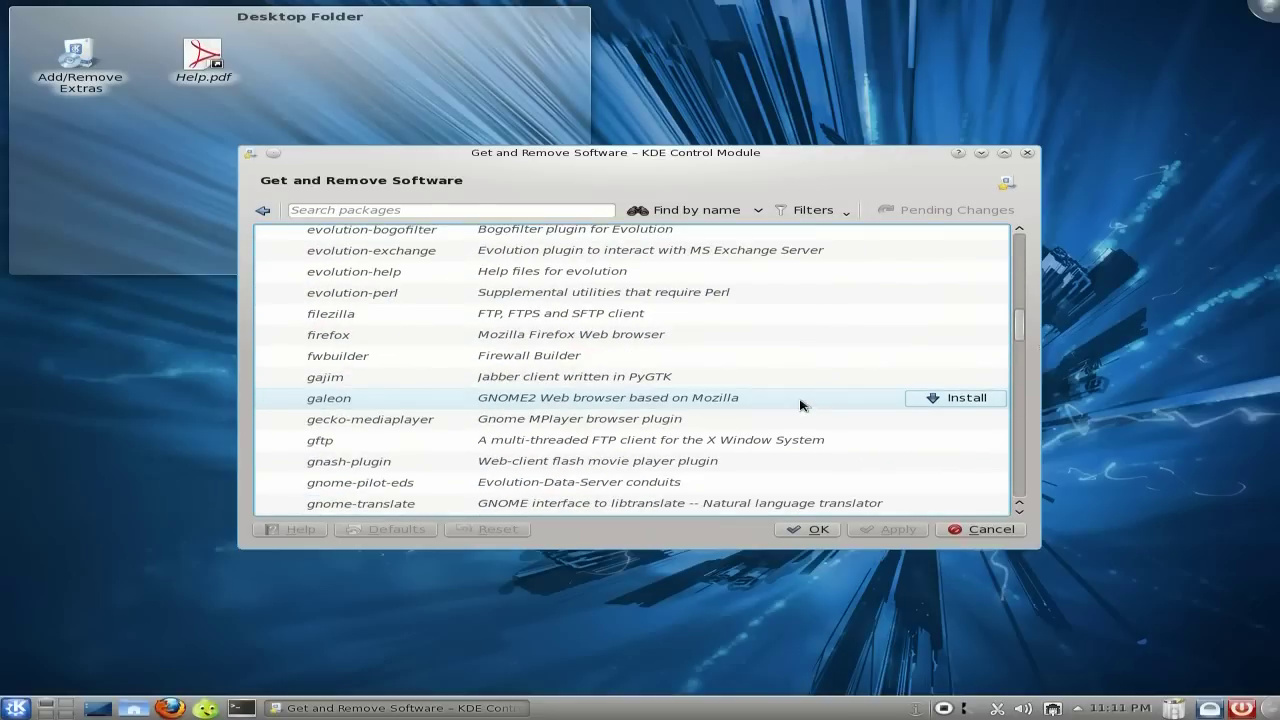
scroll(800, 405, "up", 1)
scroll(800, 405, "up", 7)
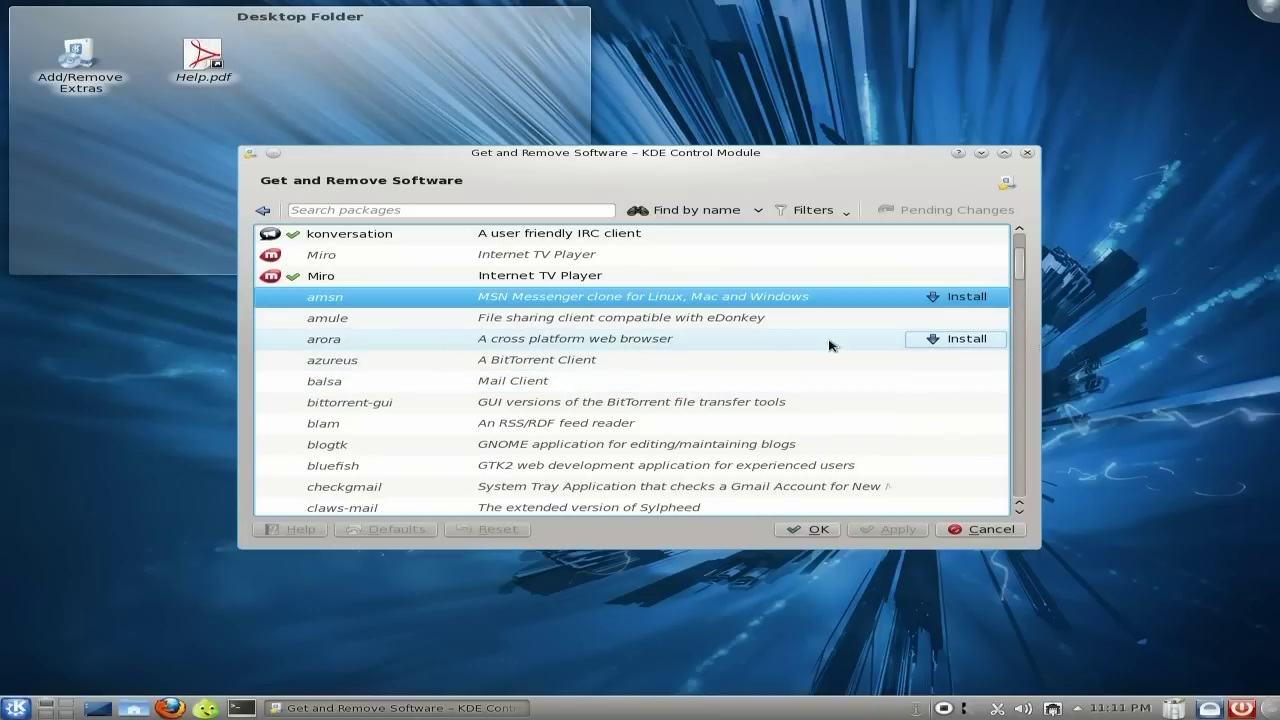
Install arora with root authorisation and launch Arora - Web Browser from the completion prompt
left_click(940, 342)
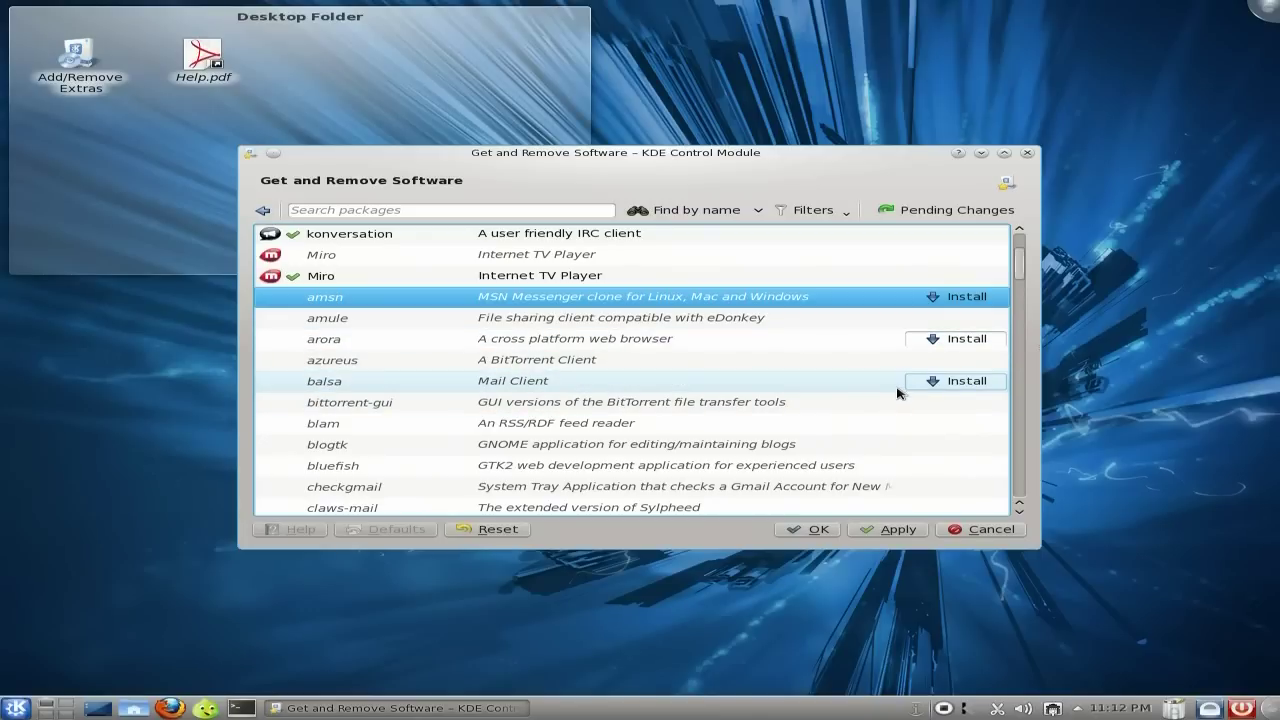
left_click(884, 531)
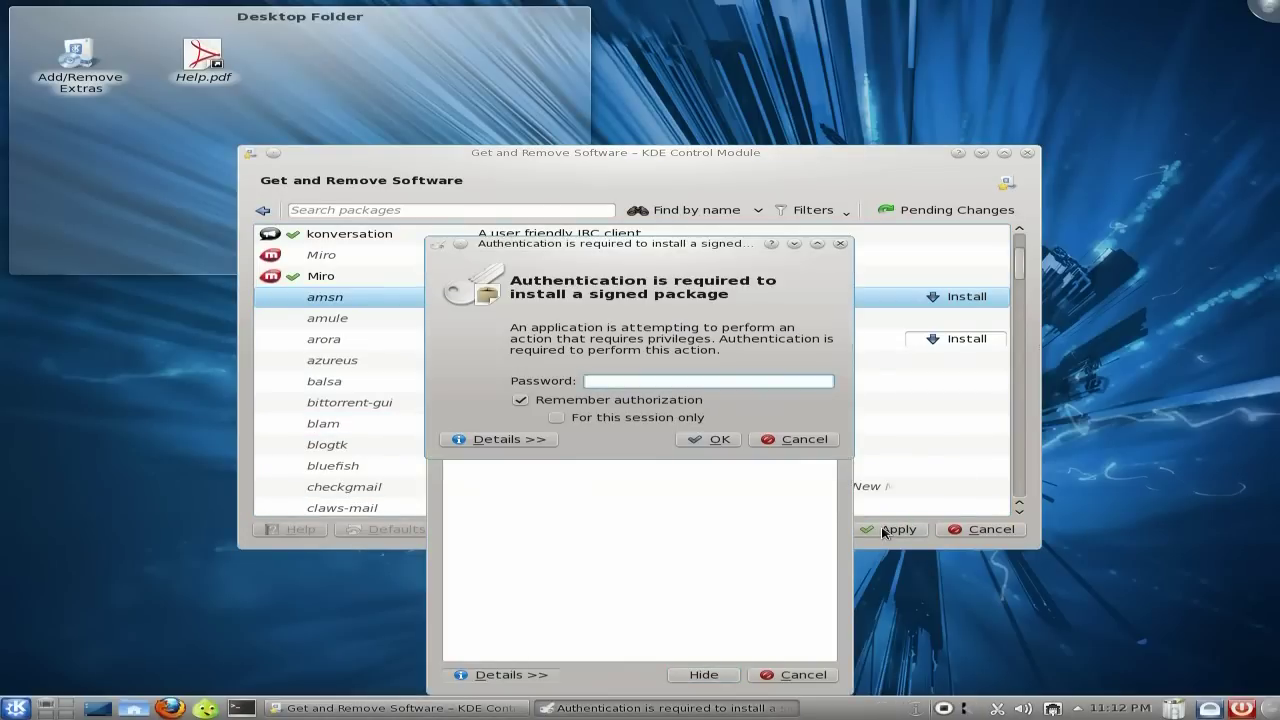
type("******")
key("Return")
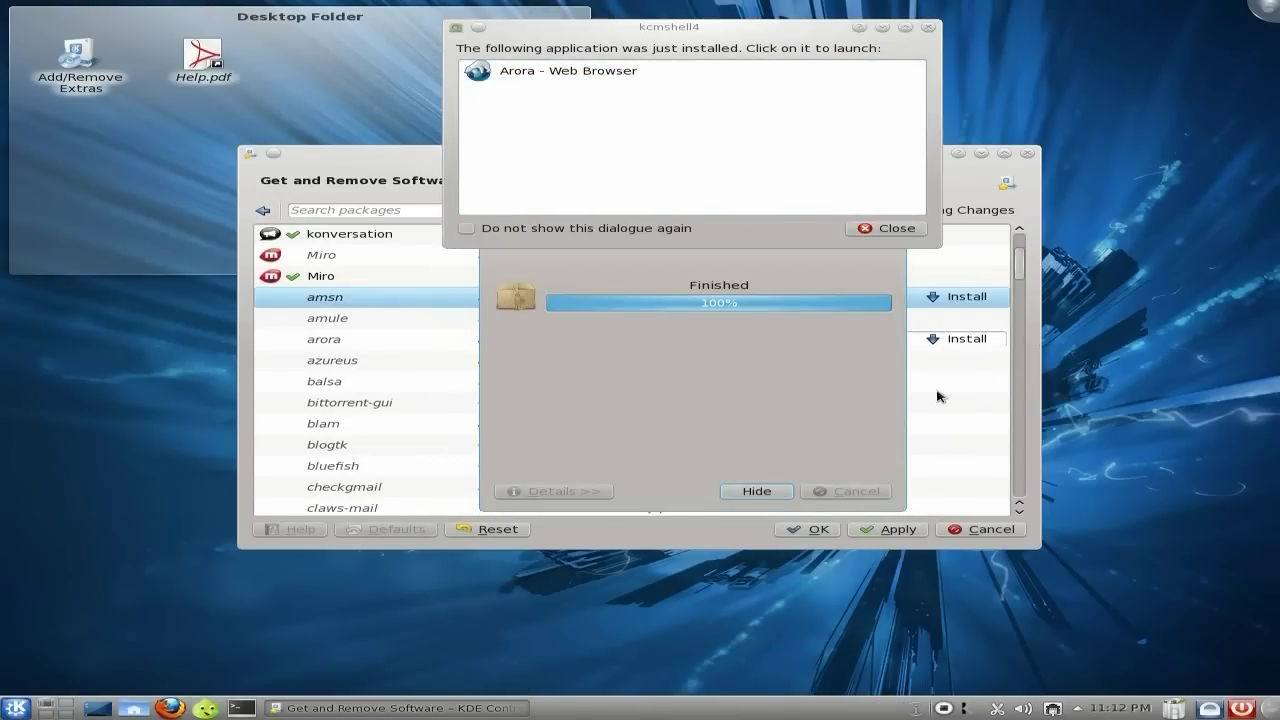
left_click_drag(751, 34, 713, 256)
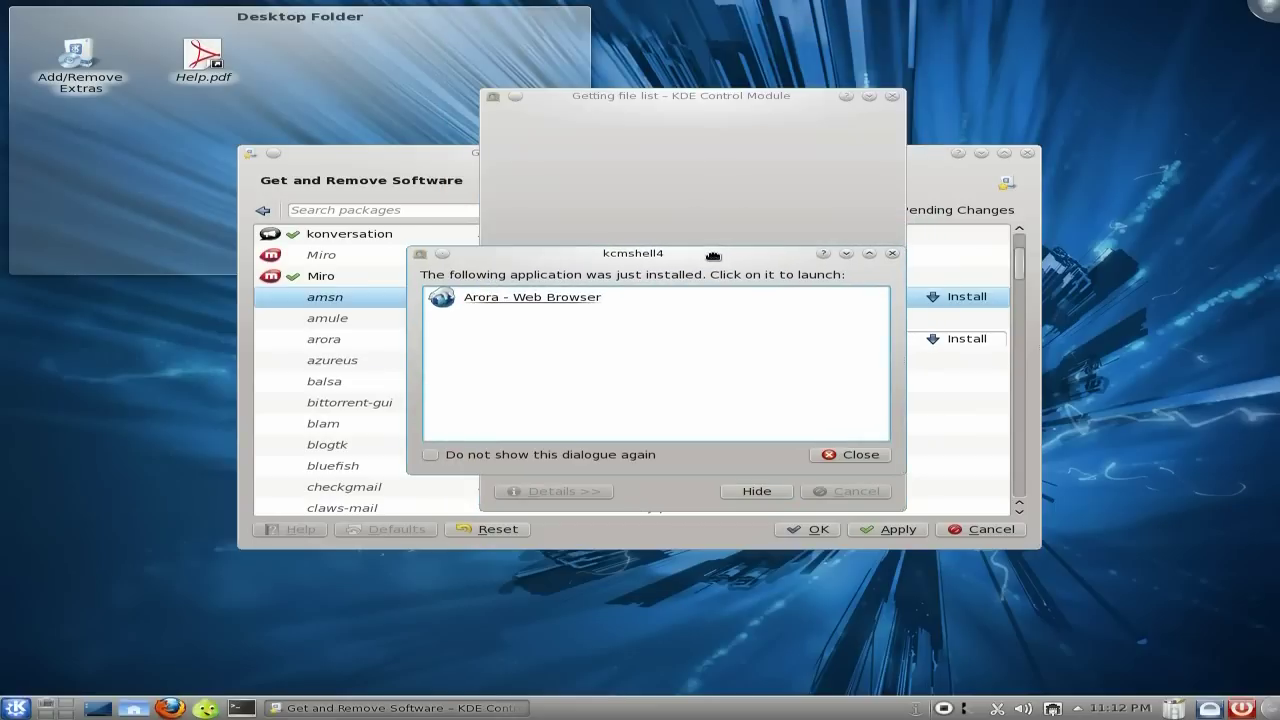
left_click(541, 301)
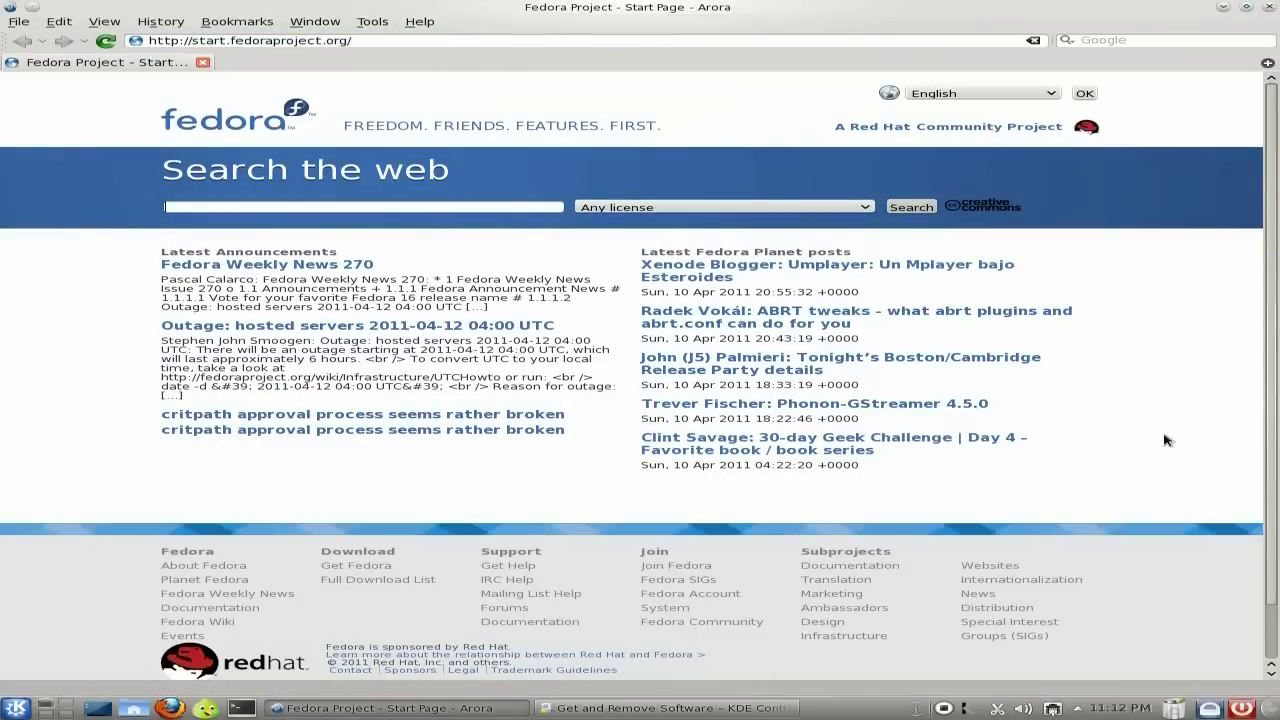
Run a Google search for bbc in Arora's search box
scroll(1178, 442, "down", 2)
scroll(1178, 442, "up", 2)
left_click(1116, 39)
type("bbc")
key("Return")
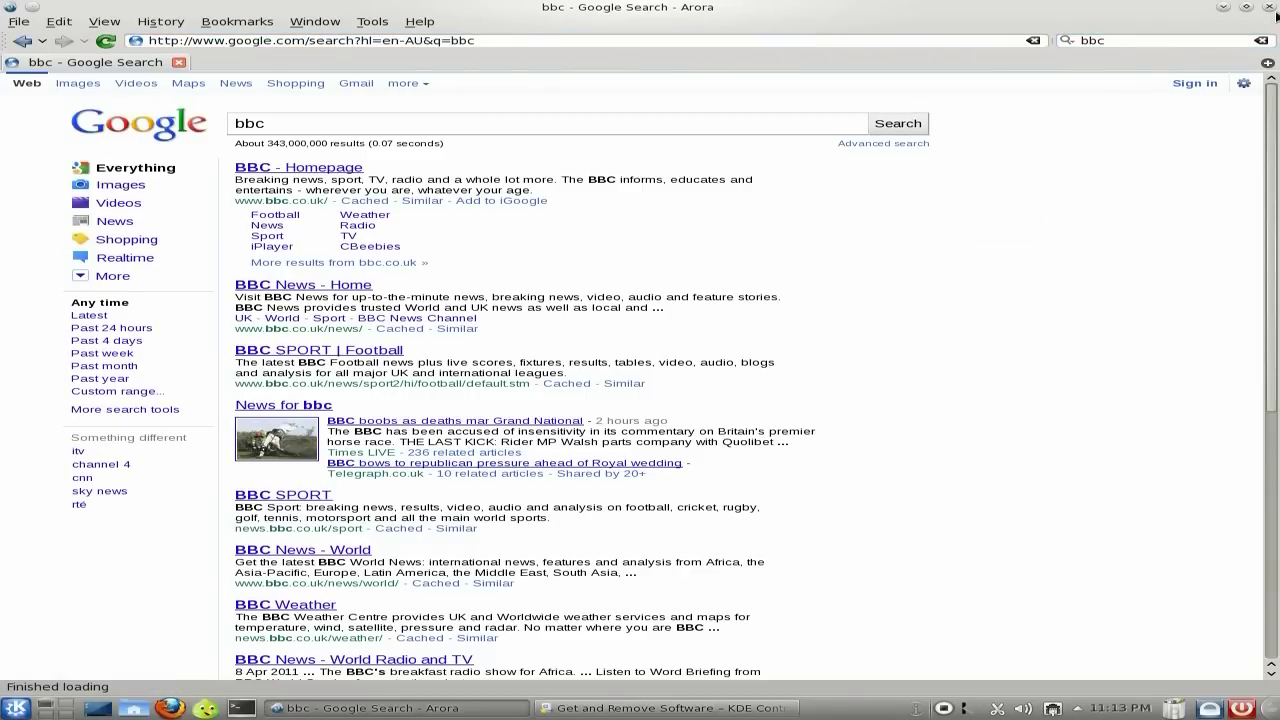
Close Arora, the install notice, and Get and Remove Software
left_click(1272, 8)
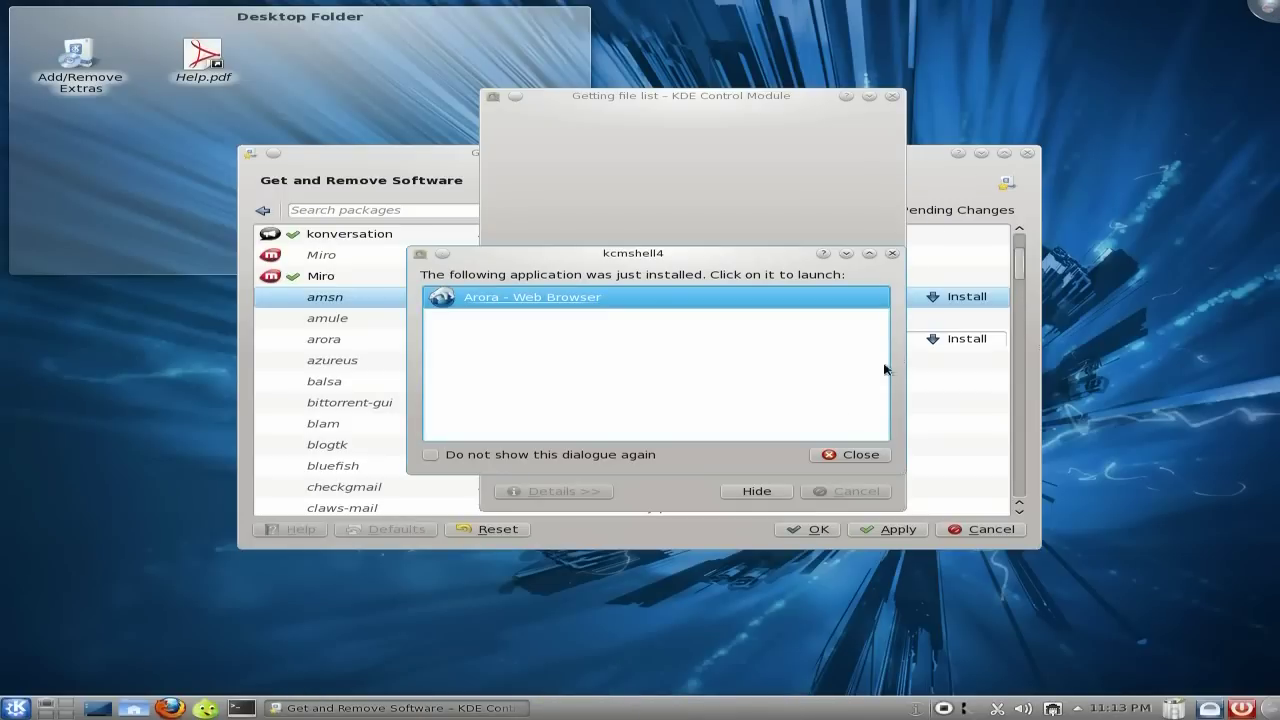
left_click(851, 455)
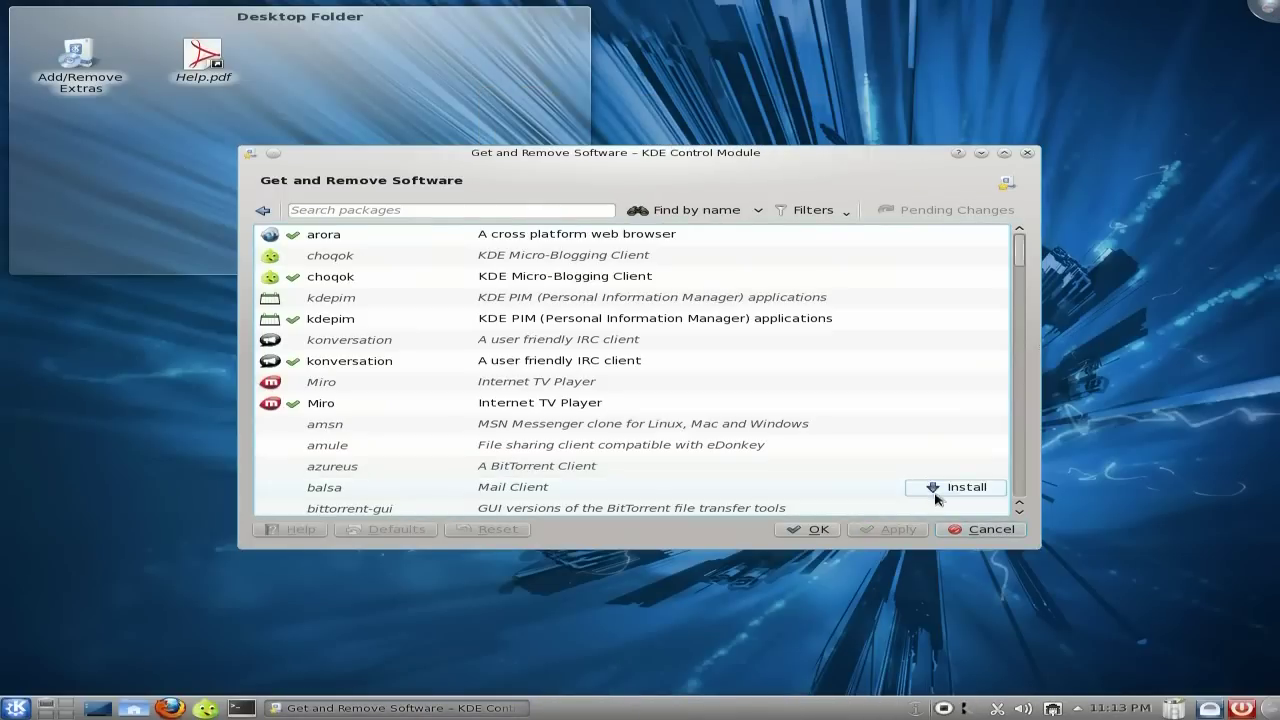
left_click(1026, 153)
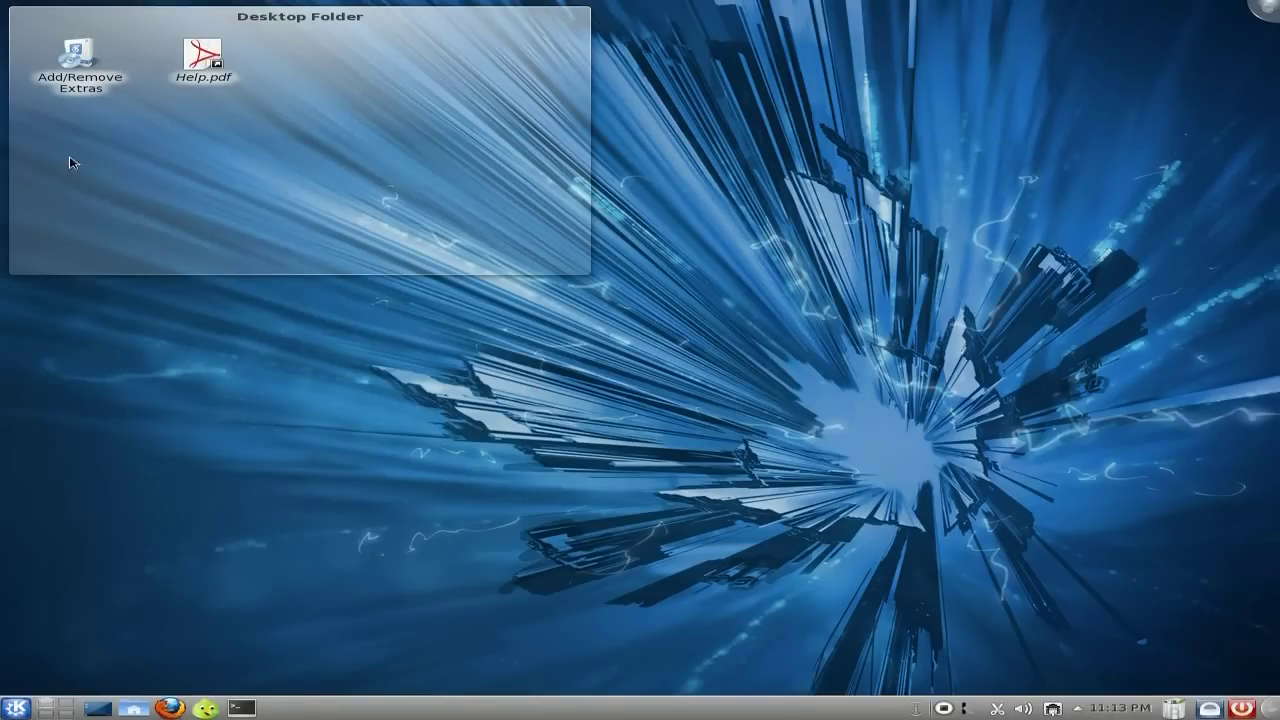
left_click(80, 57)
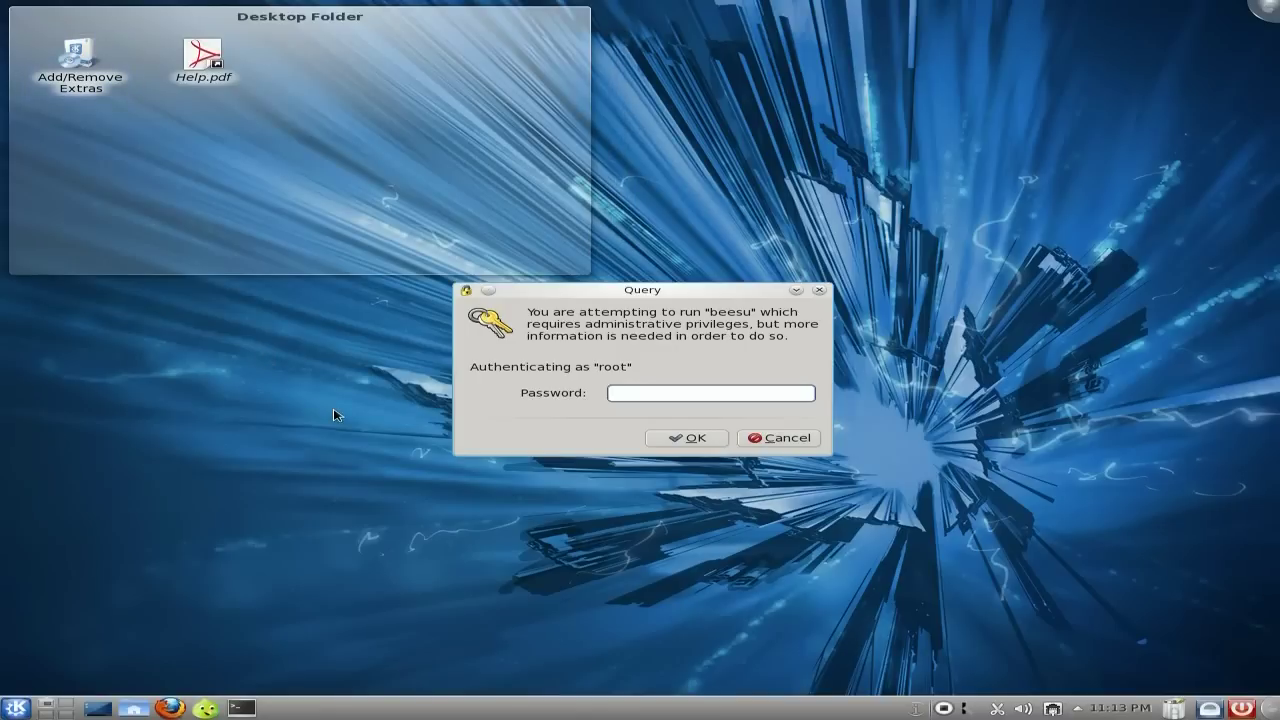
type("*********")
key("Return")
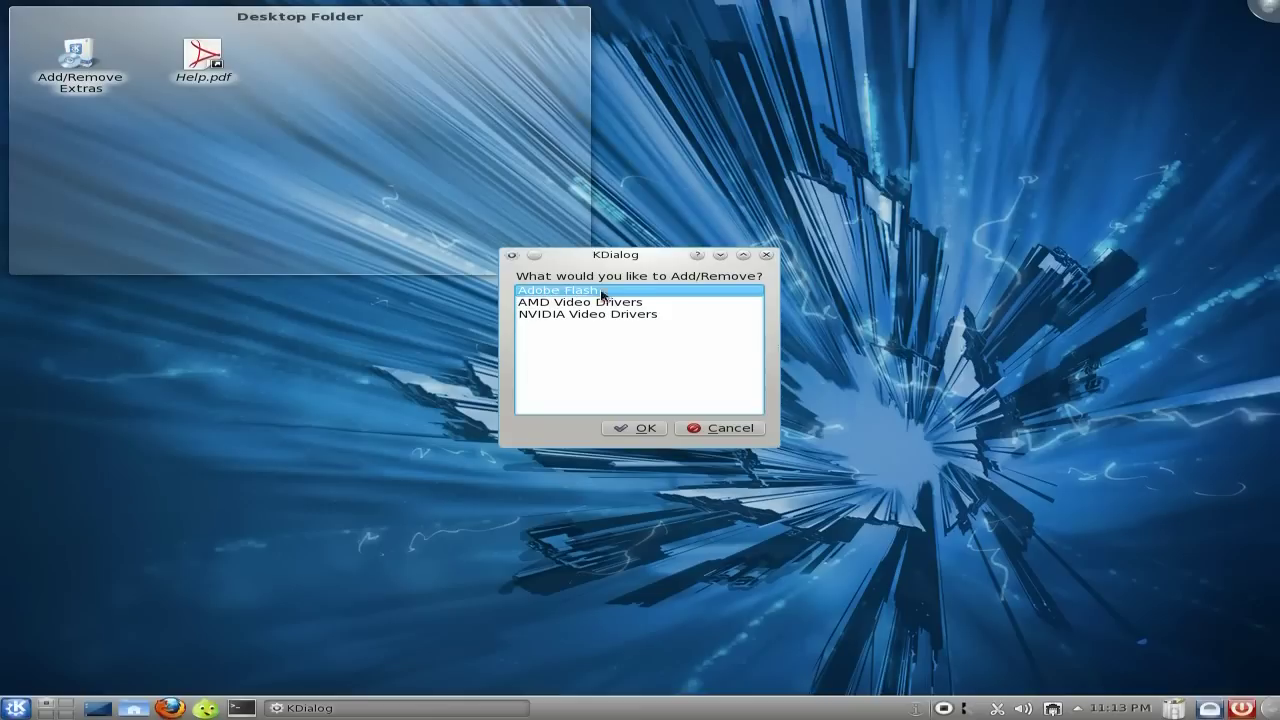
left_click(729, 426)
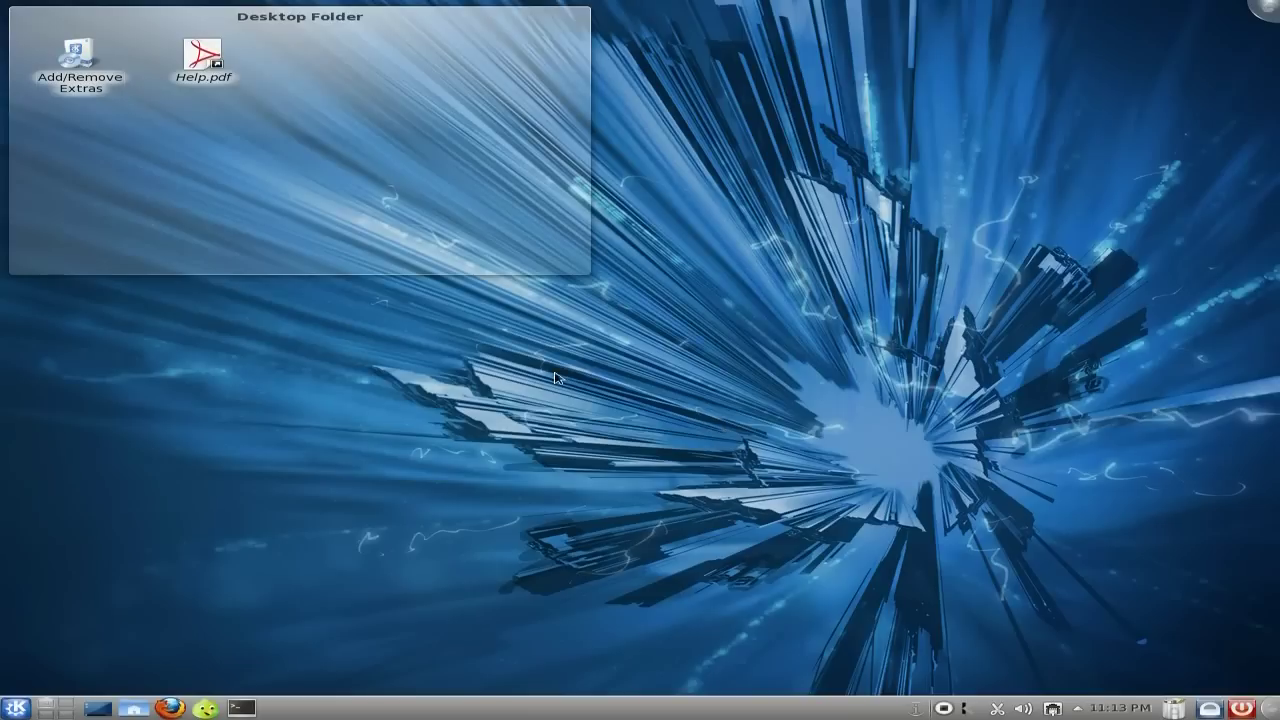
left_click(205, 57)
left_click(206, 57)
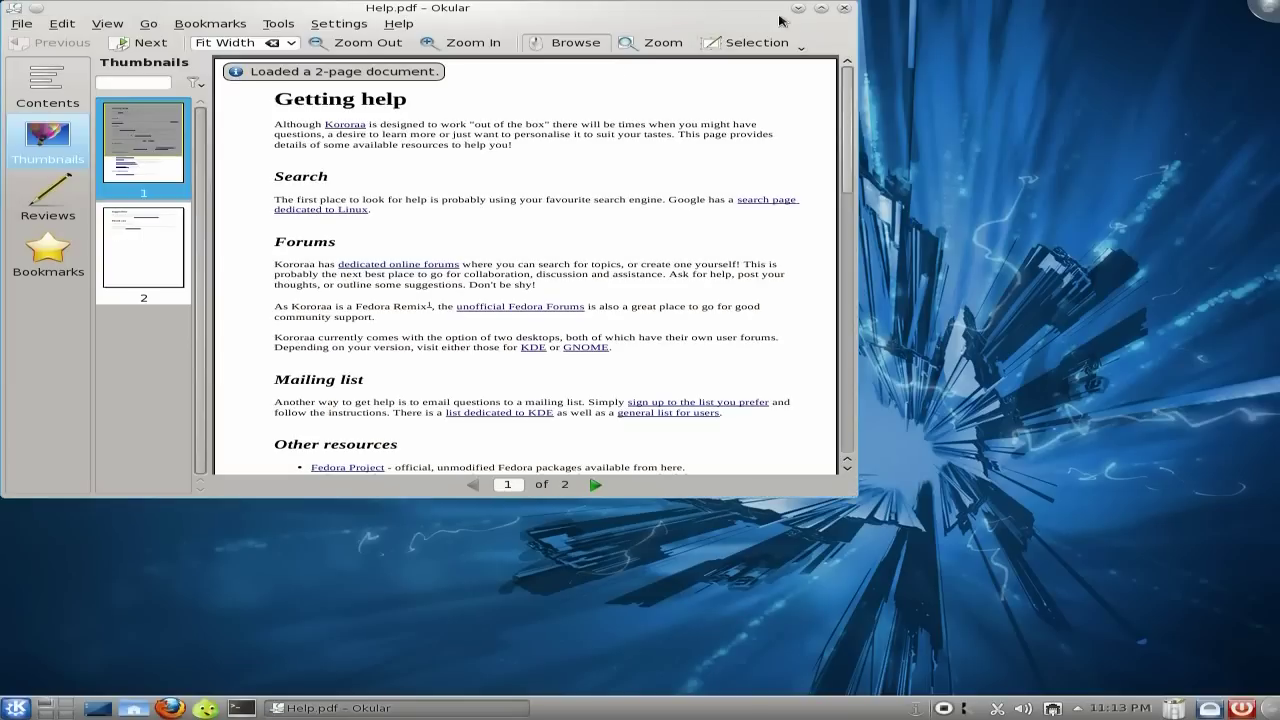
left_click(824, 14)
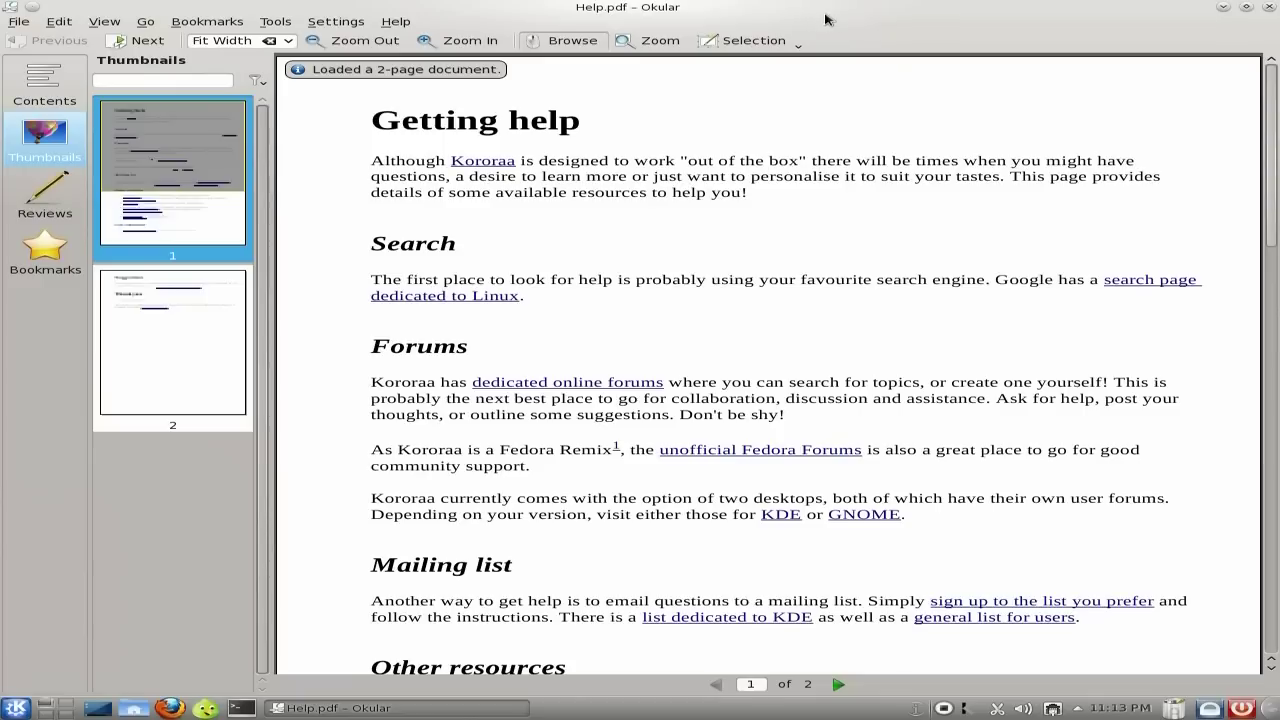
scroll(1010, 215, "down", 1)
scroll(1010, 215, "down", 2)
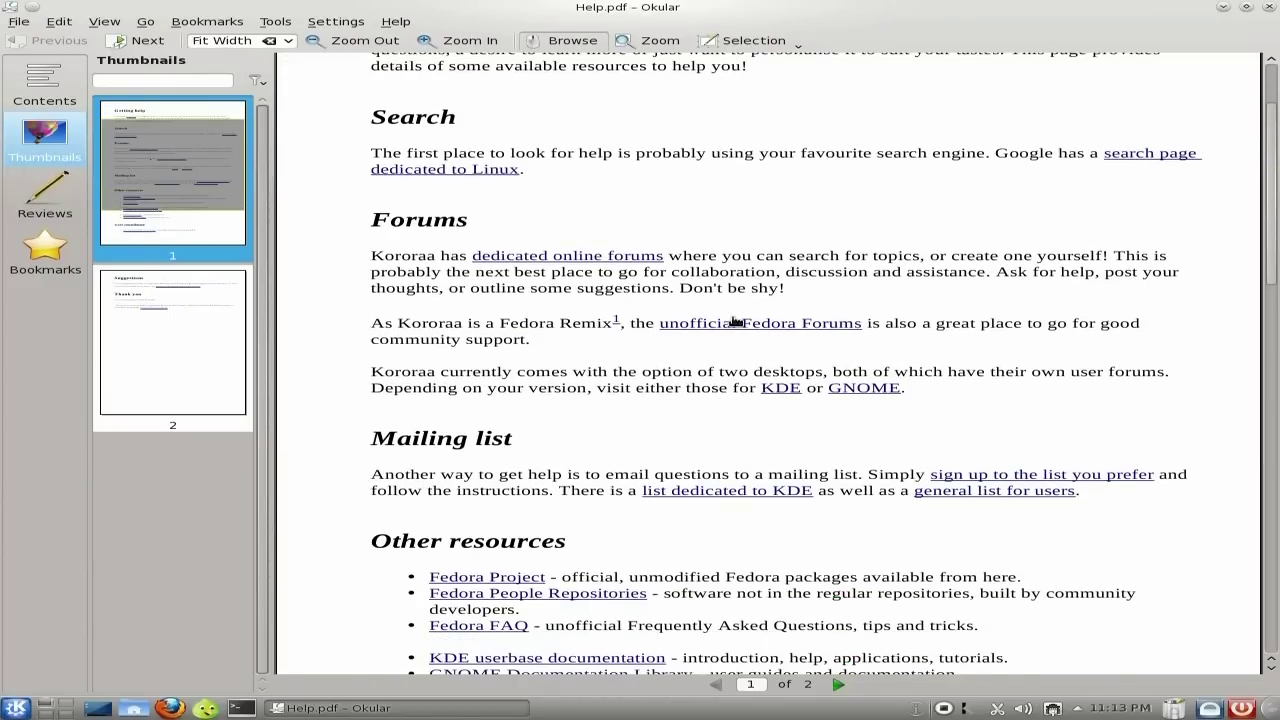
scroll(1022, 386, "down", 4)
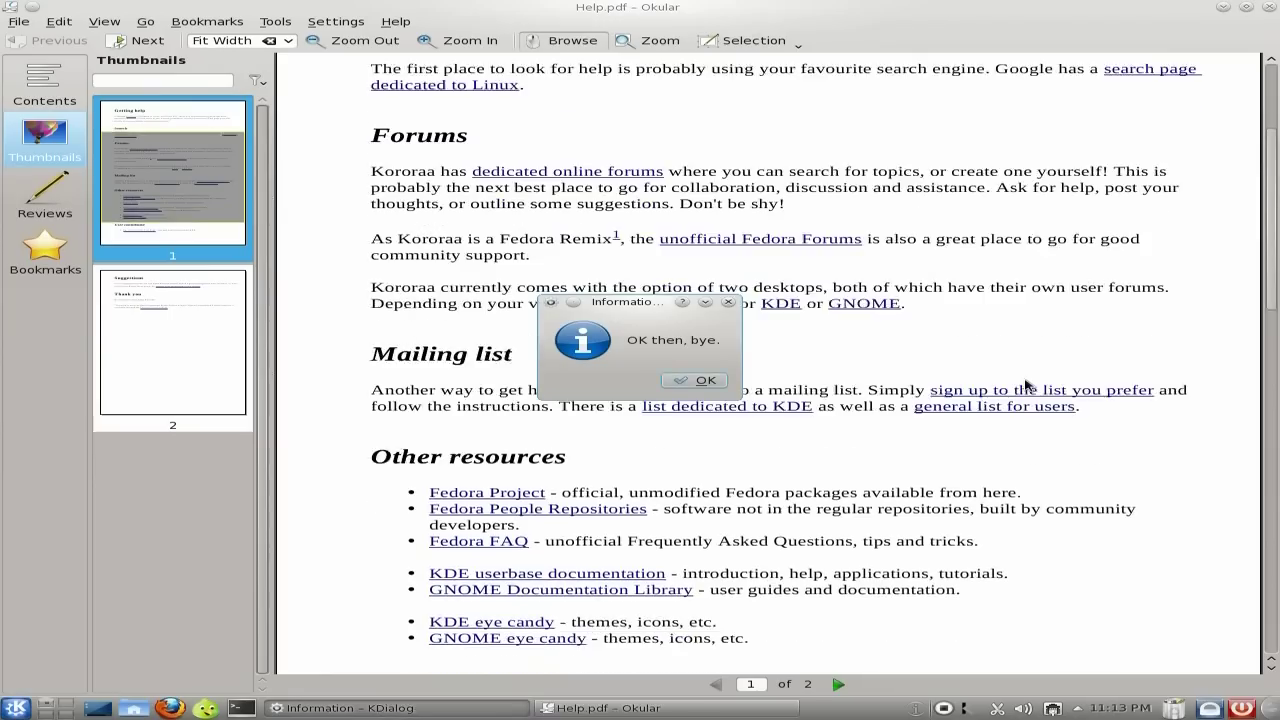
left_click(715, 381)
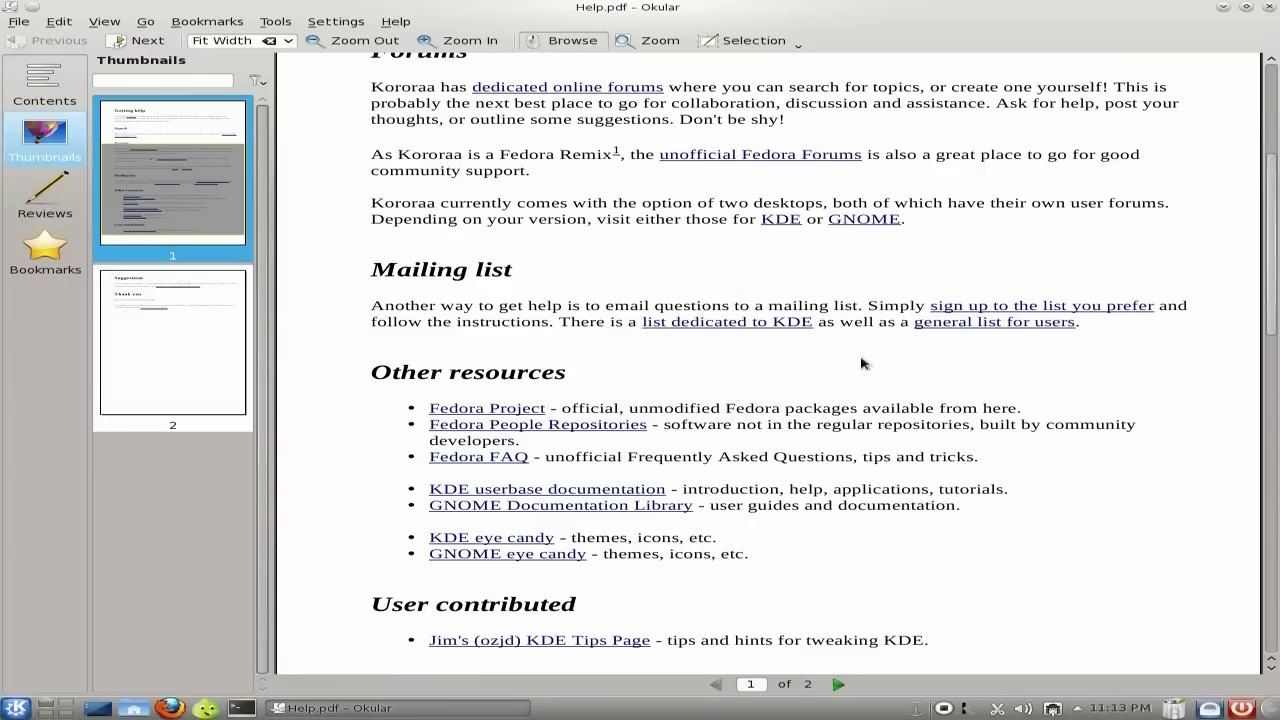
scroll(1130, 340, "down", 4)
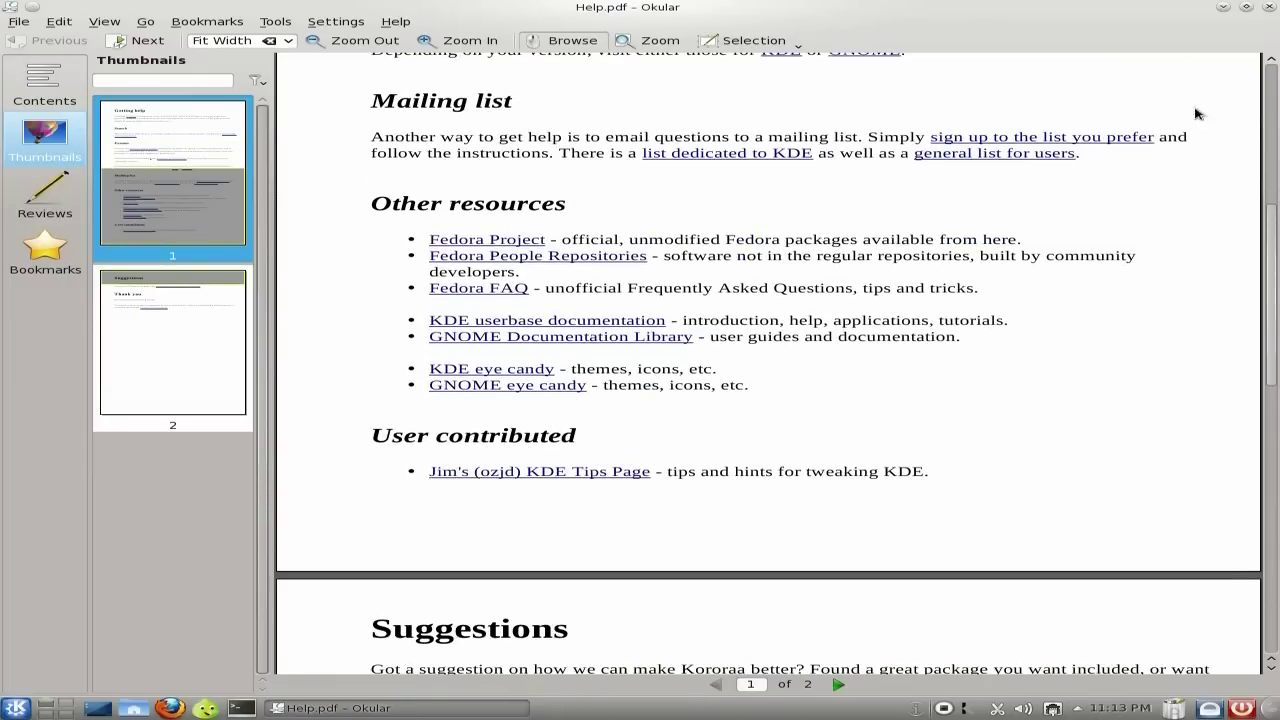
left_click(1270, 10)
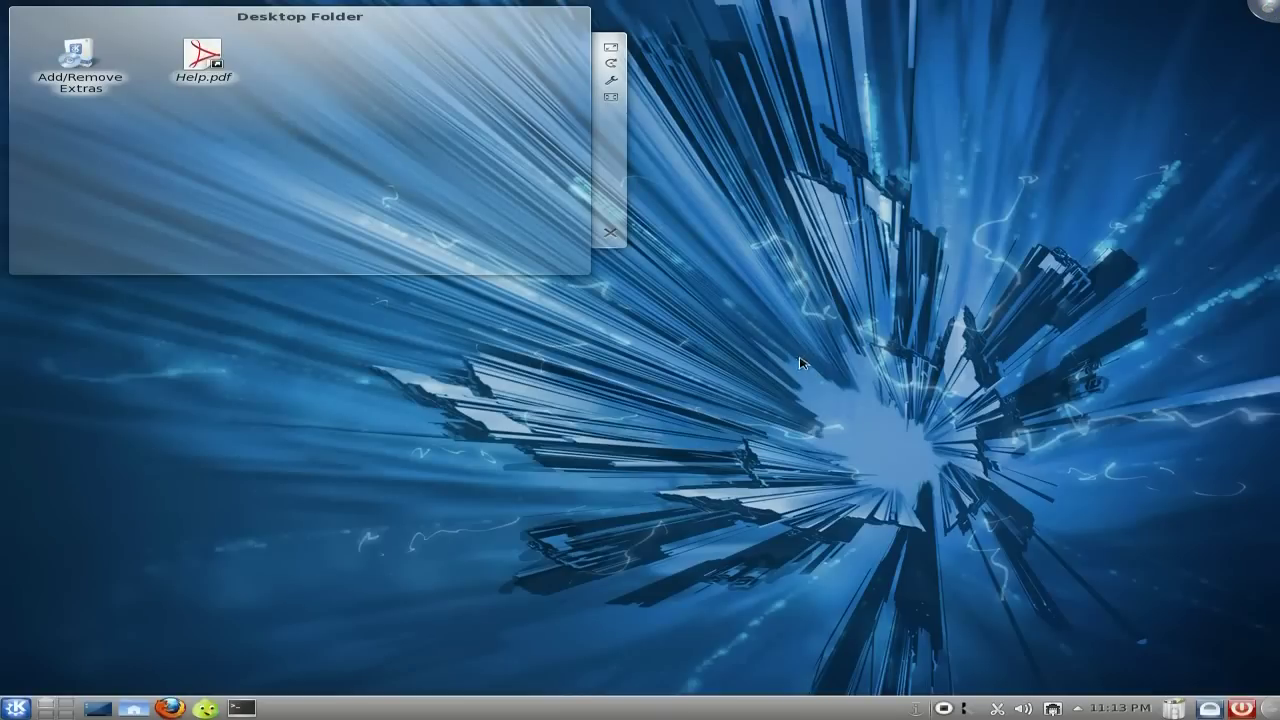
Remove the Desktop Folder widget and start Firefox from Kickoff's Web Browser favourite
left_click(611, 234)
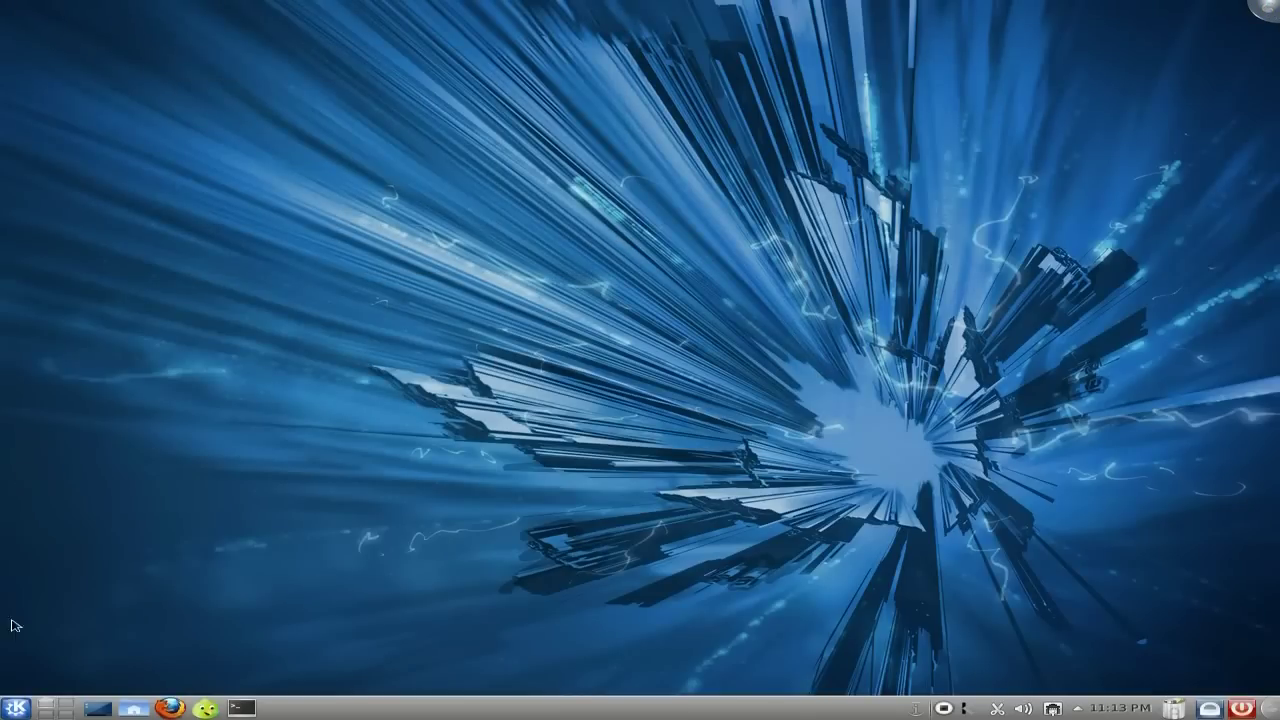
left_click(18, 707)
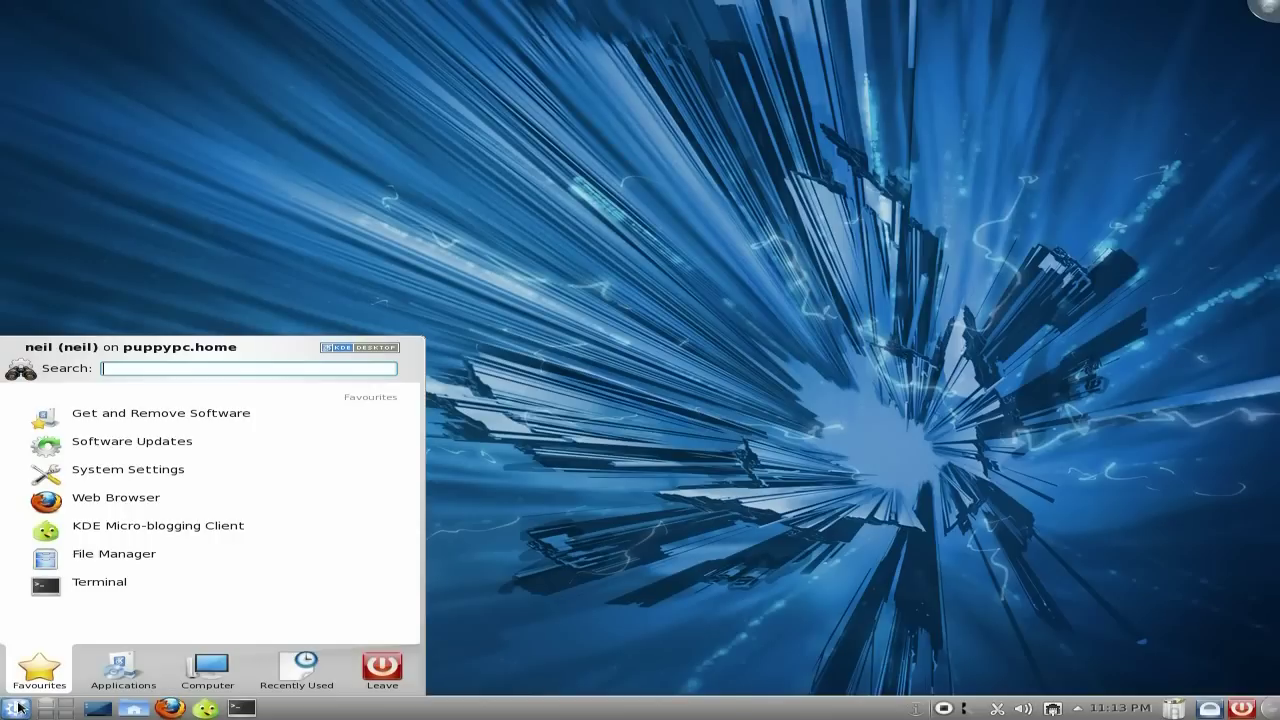
left_click(100, 503)
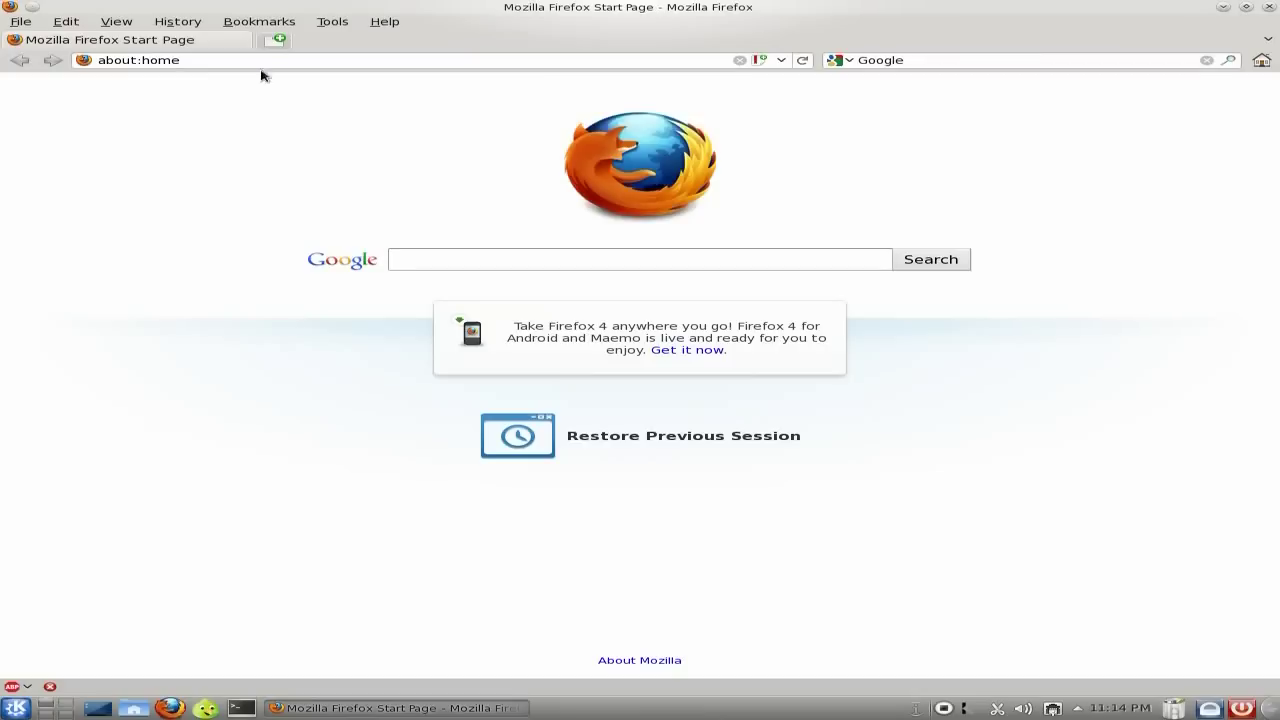
Load the Kororaa Linux bookmark and read down the kororaa.org page to the comments
left_click(259, 23)
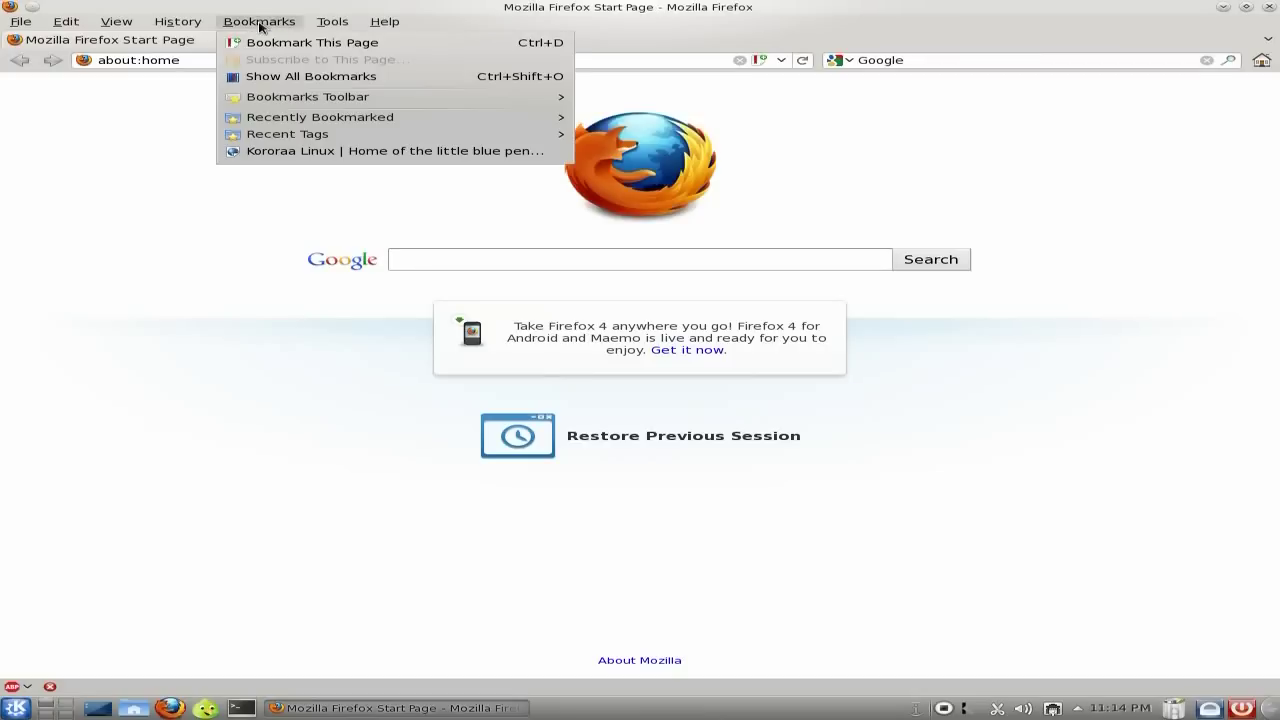
left_click(258, 151)
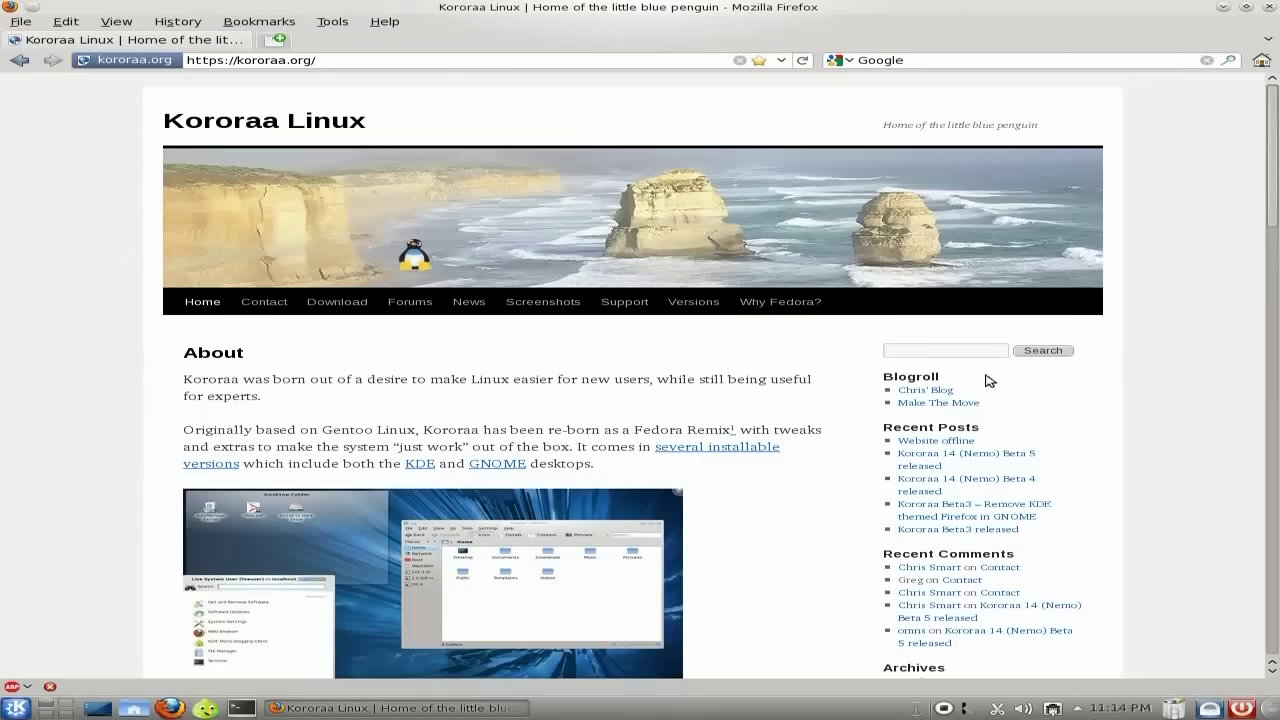
scroll(1203, 410, "down", 2)
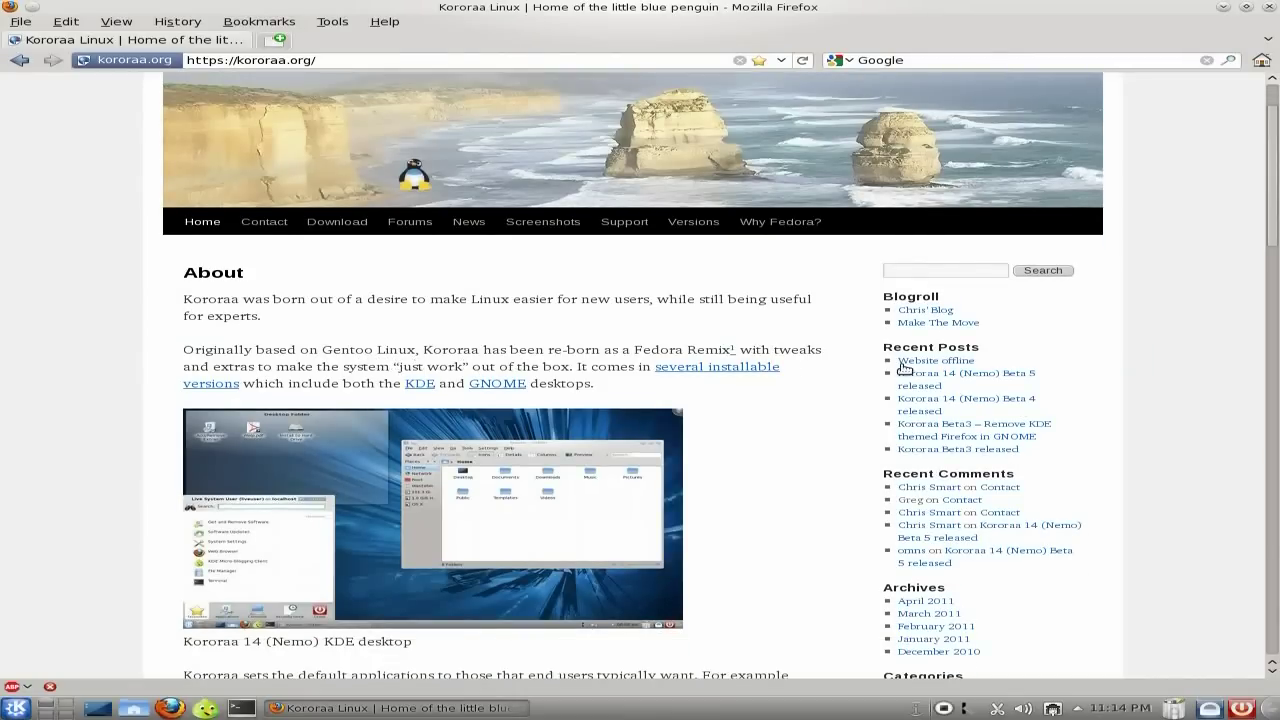
scroll(1273, 428, "down", 2)
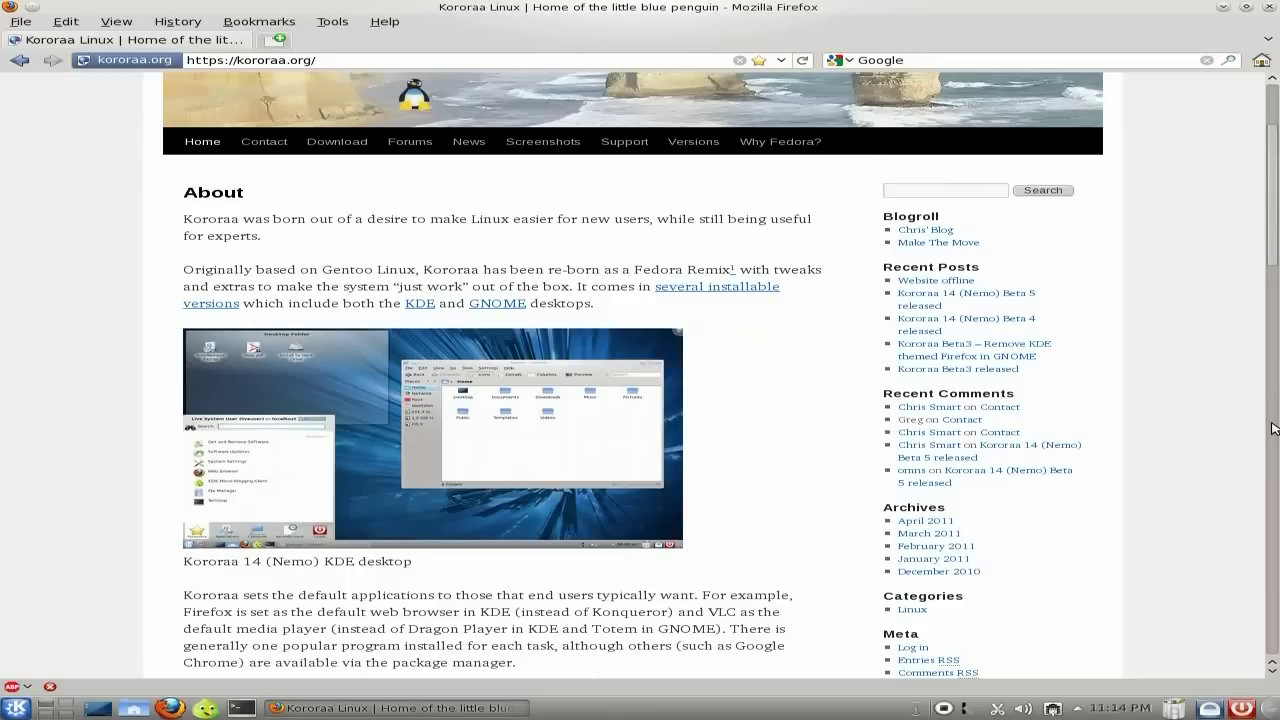
scroll(1273, 428, "down", 3)
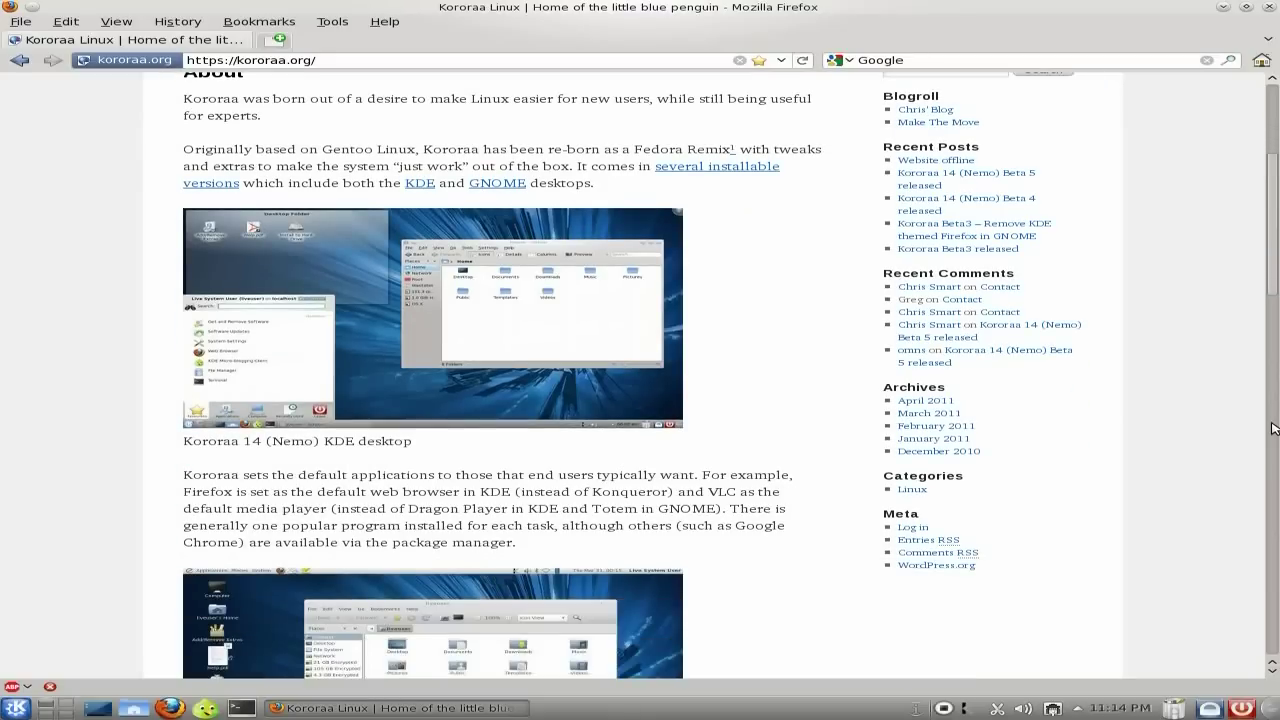
scroll(1273, 428, "down", 3)
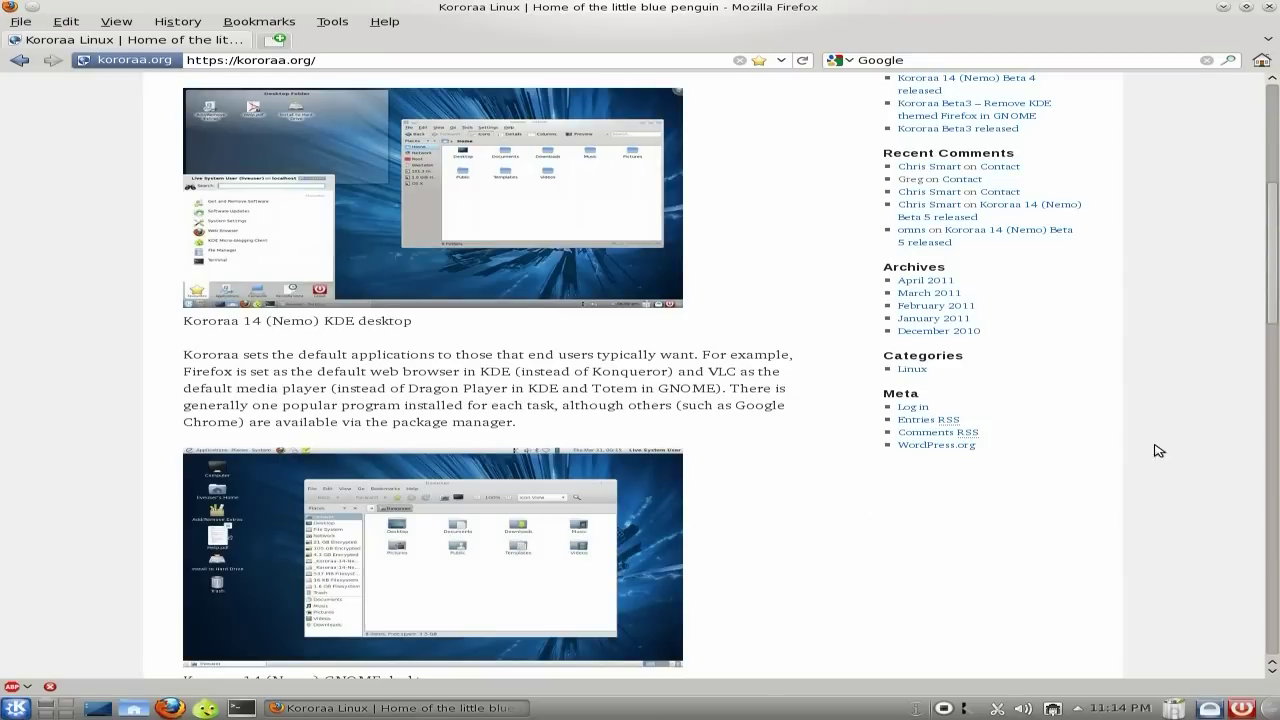
scroll(1163, 450, "down", 4)
scroll(1163, 450, "down", 3)
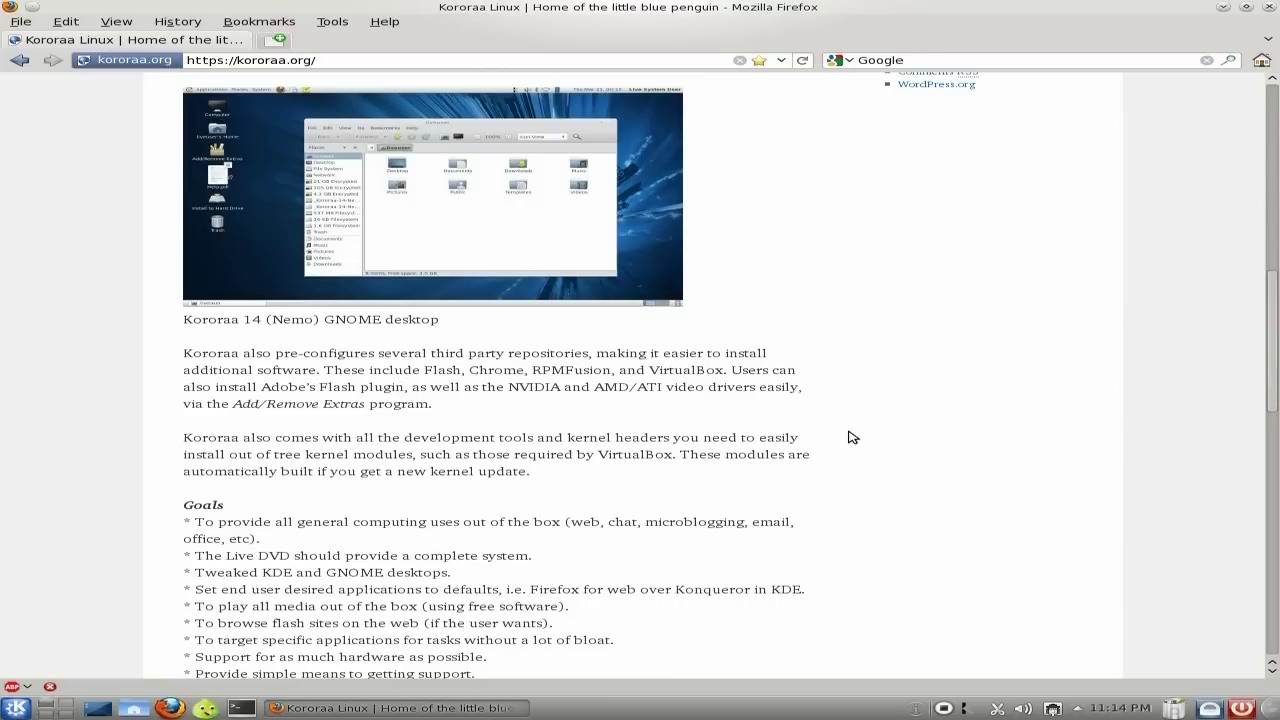
scroll(947, 433, "down", 1)
scroll(949, 434, "down", 1)
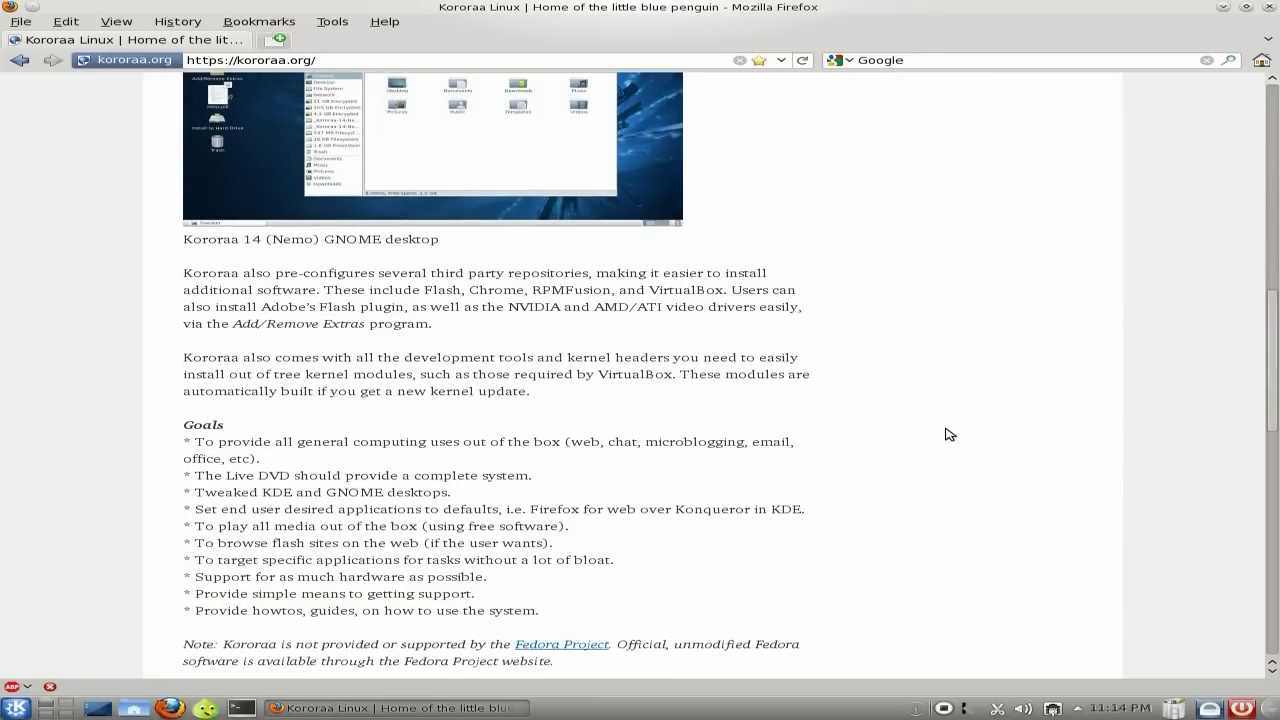
scroll(949, 434, "down", 1)
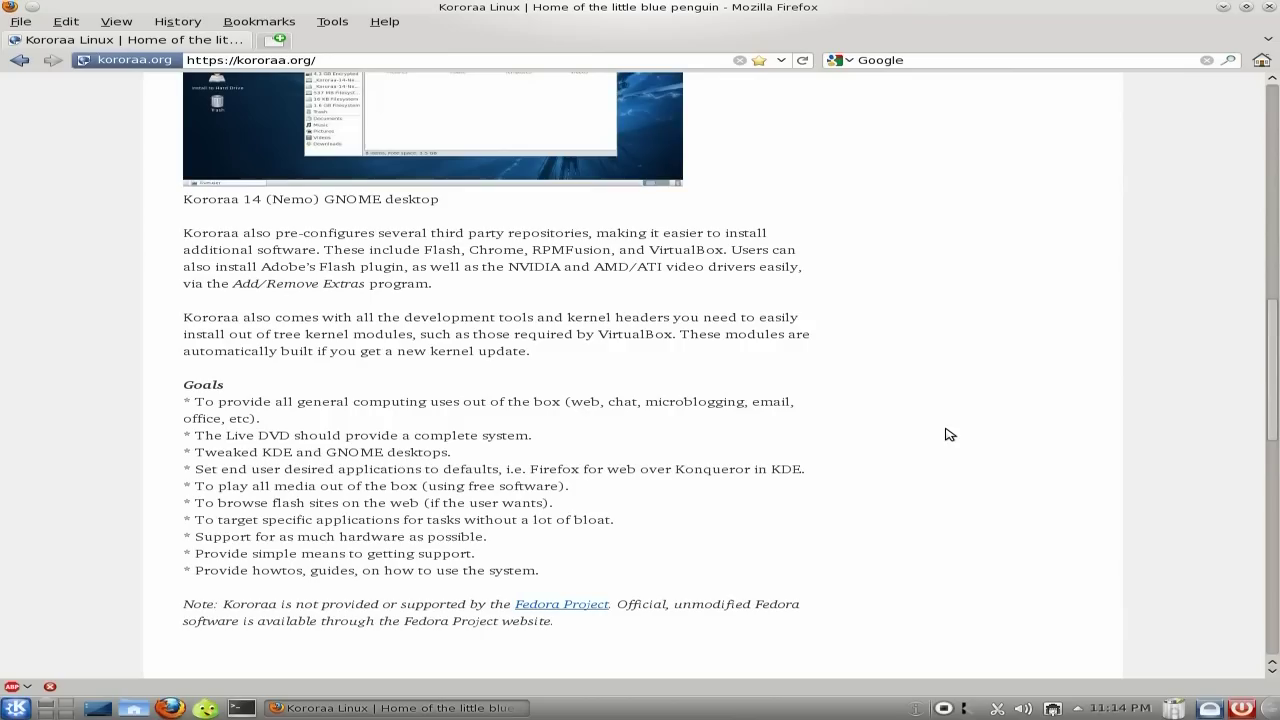
scroll(949, 434, "down", 3)
scroll(949, 434, "down", 4)
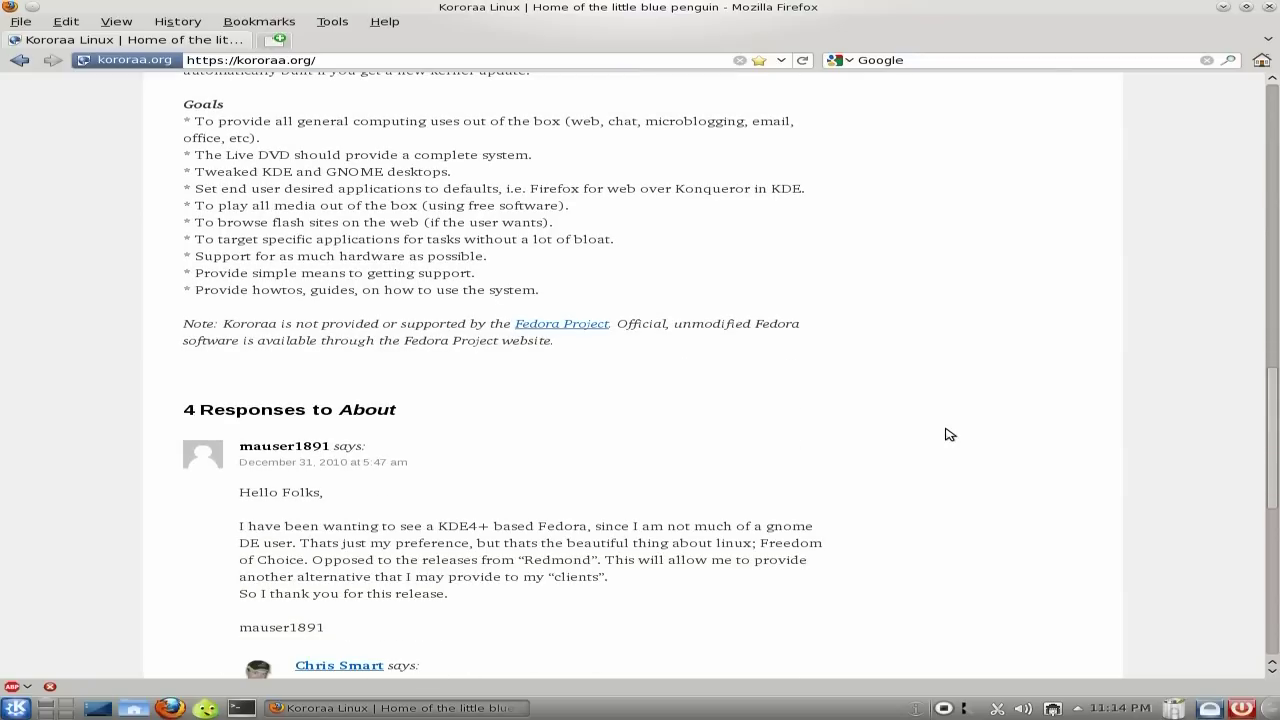
Close Firefox and launch Google Chrome from Kickoff's Applications › Internet list
left_click(1266, 7)
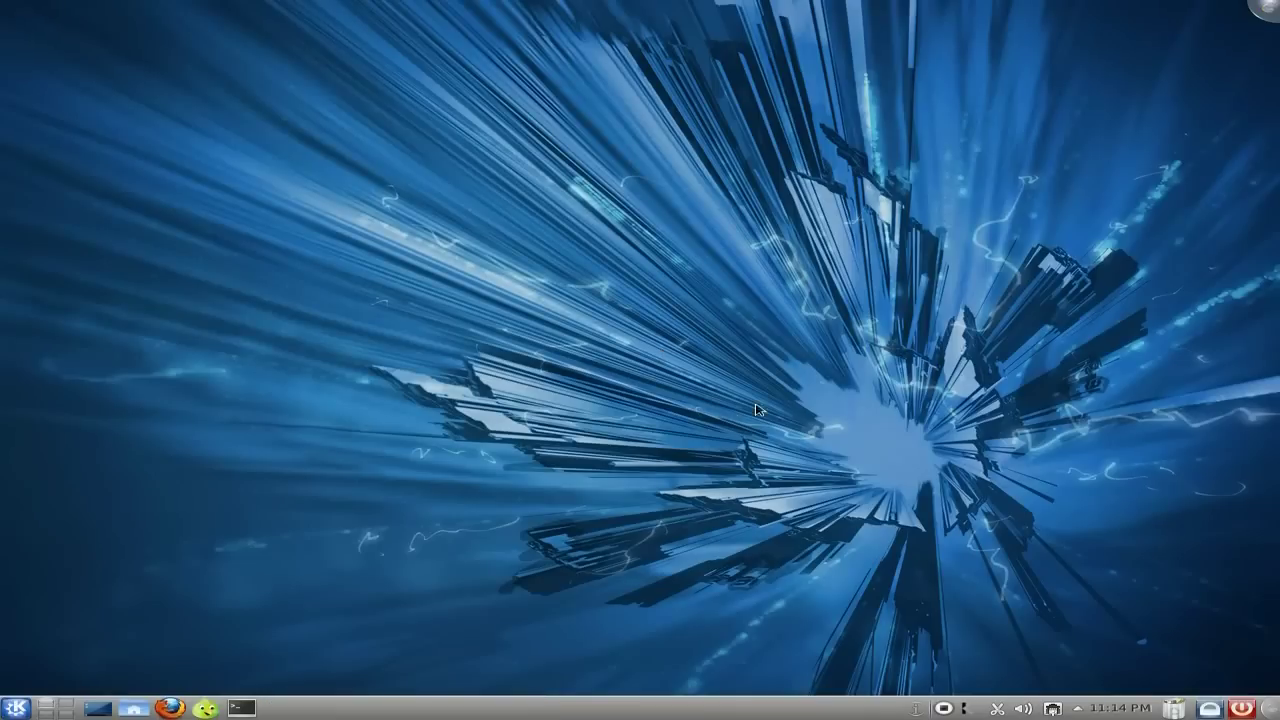
left_click(16, 708)
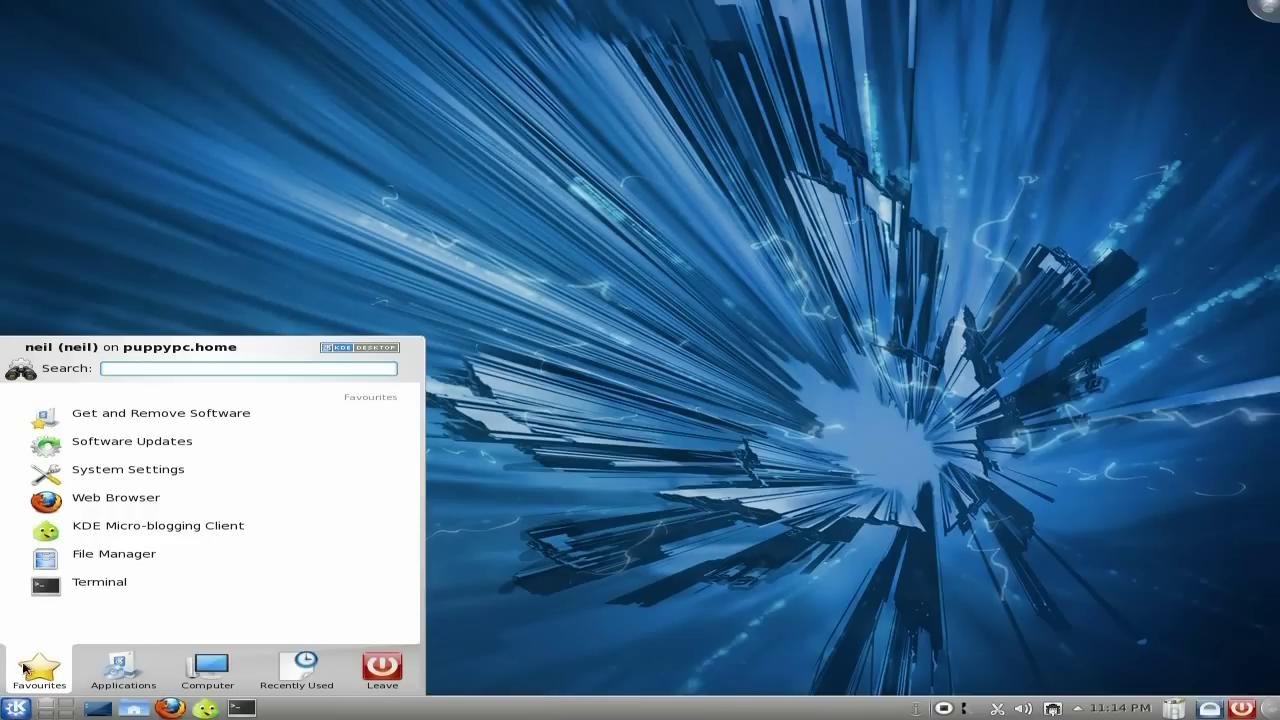
left_click(110, 668)
left_click(138, 548)
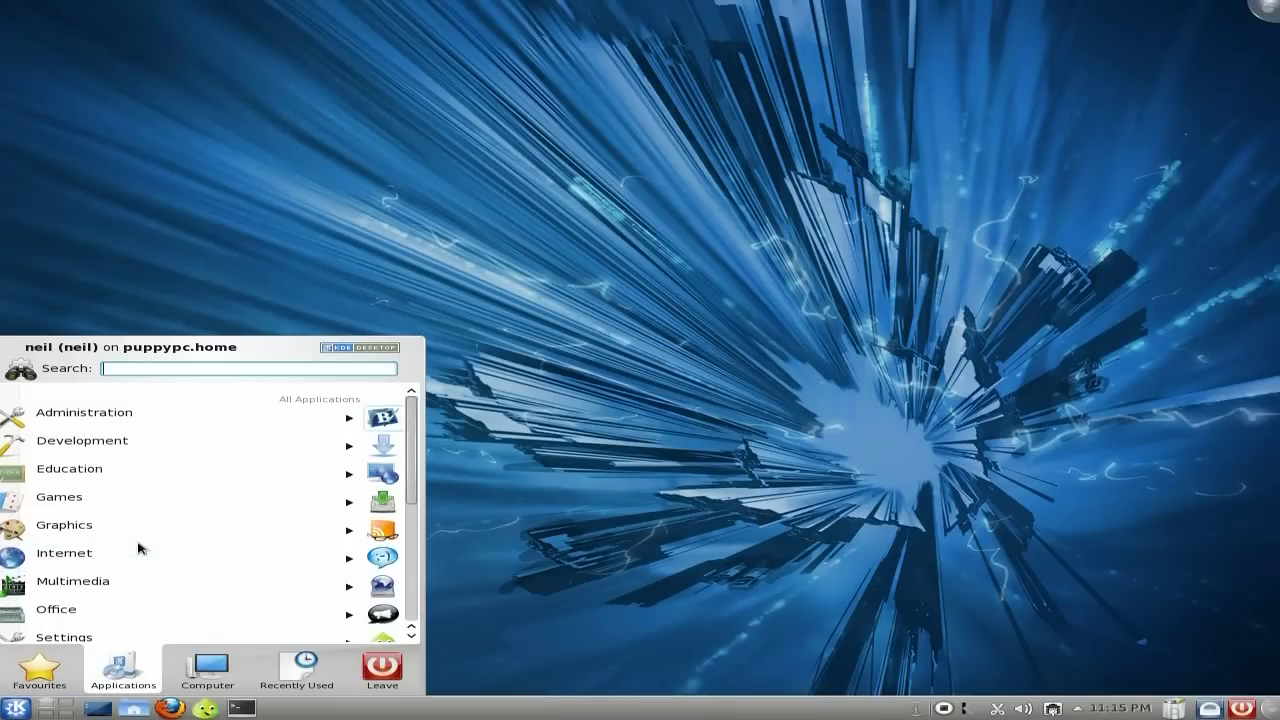
scroll(289, 531, "down", 3)
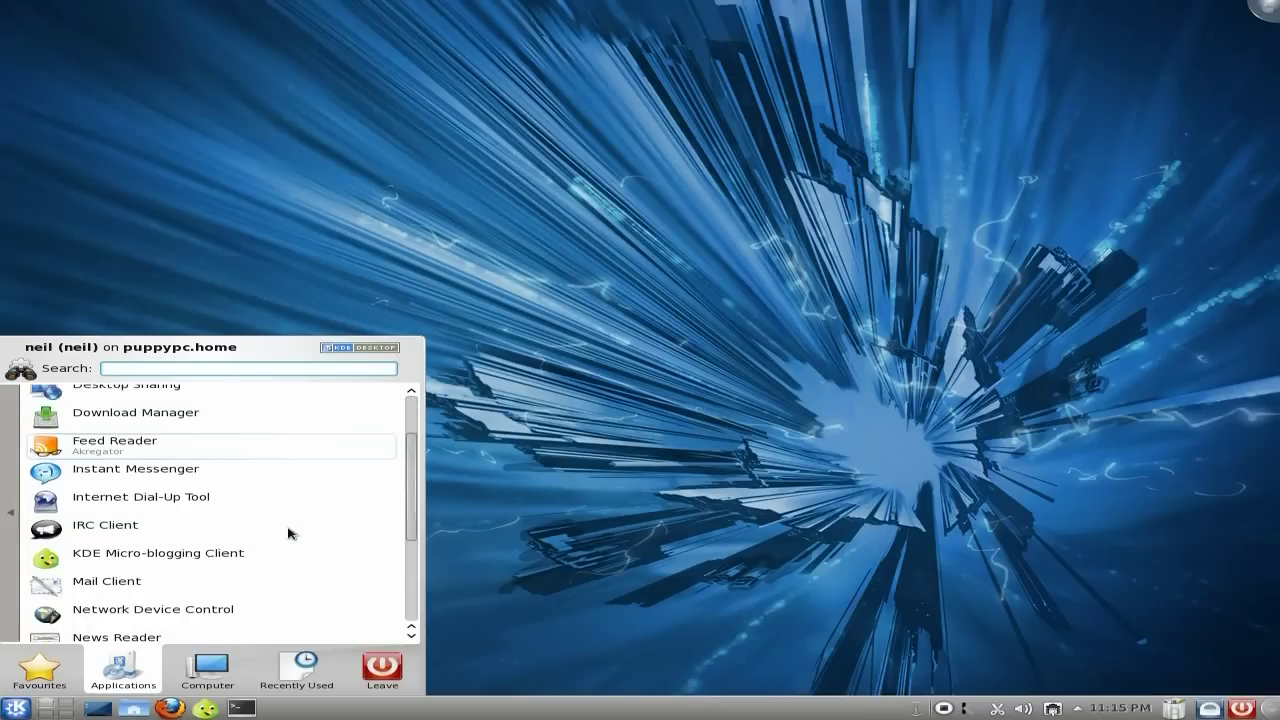
scroll(288, 540, "down", 1)
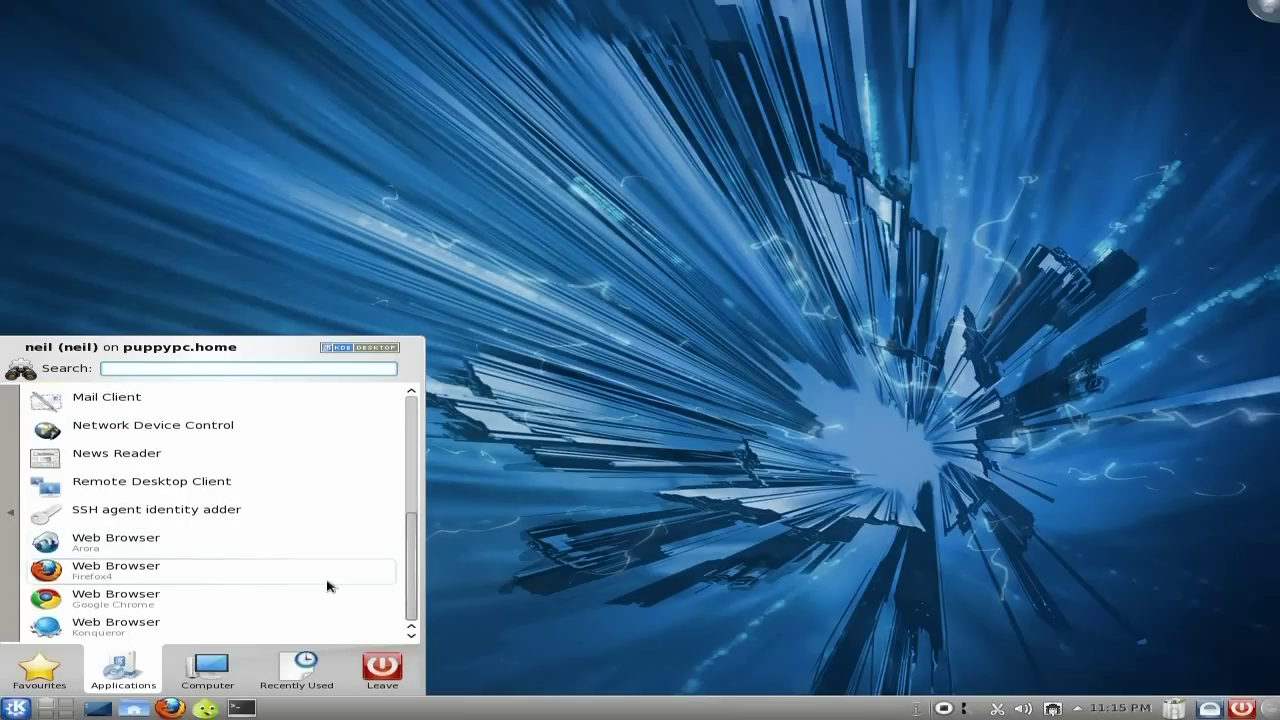
left_click(157, 600)
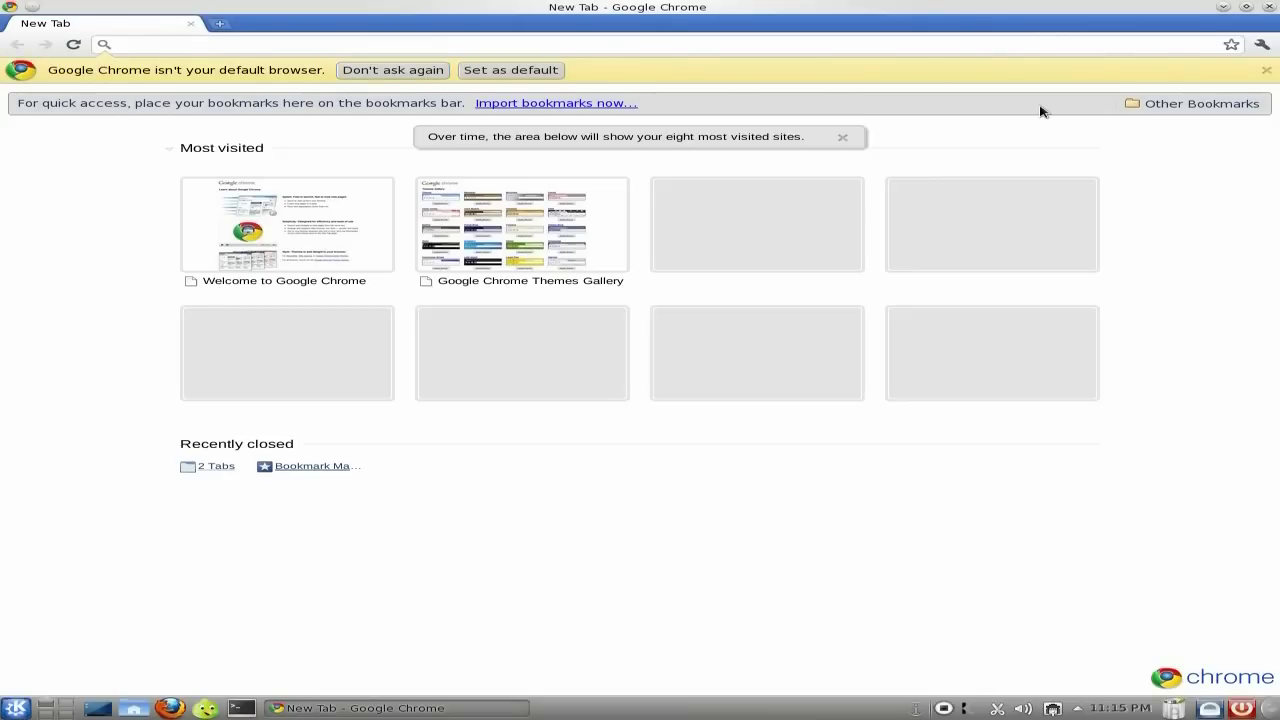
Dismiss Chrome's default-browser notice, restore the two closed Kororaa Linux tabs, and maximize the window
left_click(1266, 70)
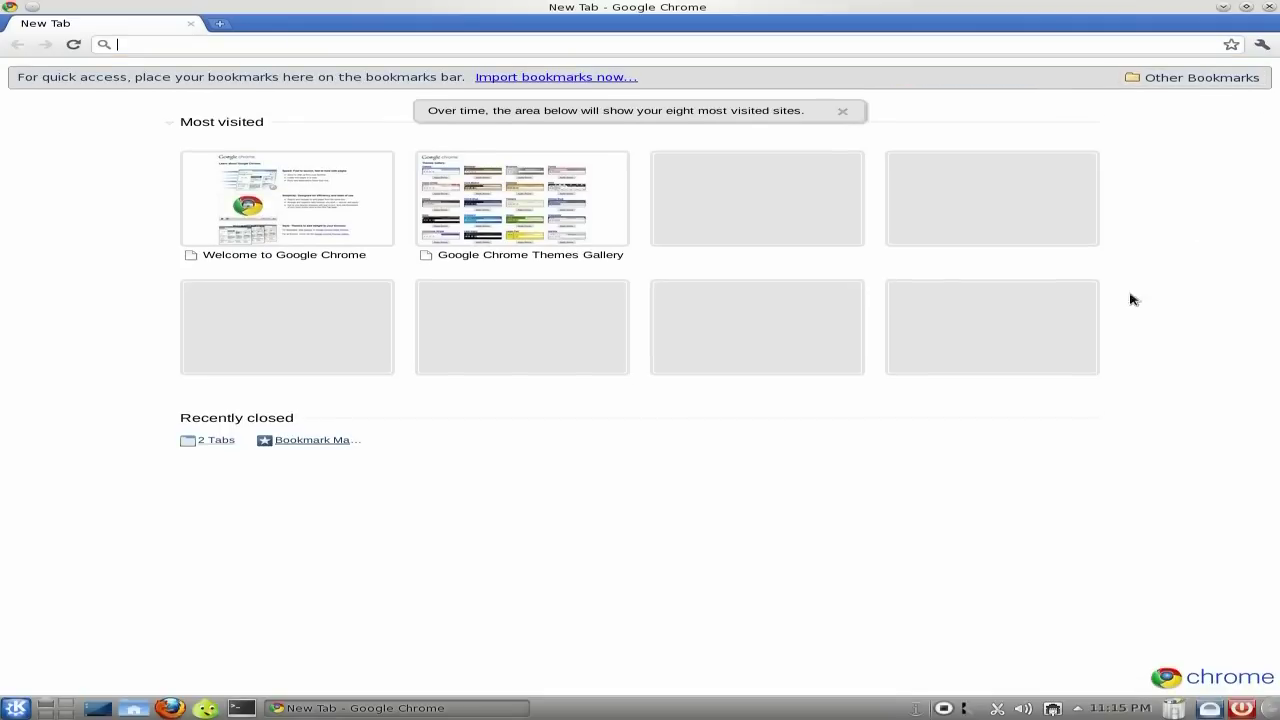
left_click(220, 443)
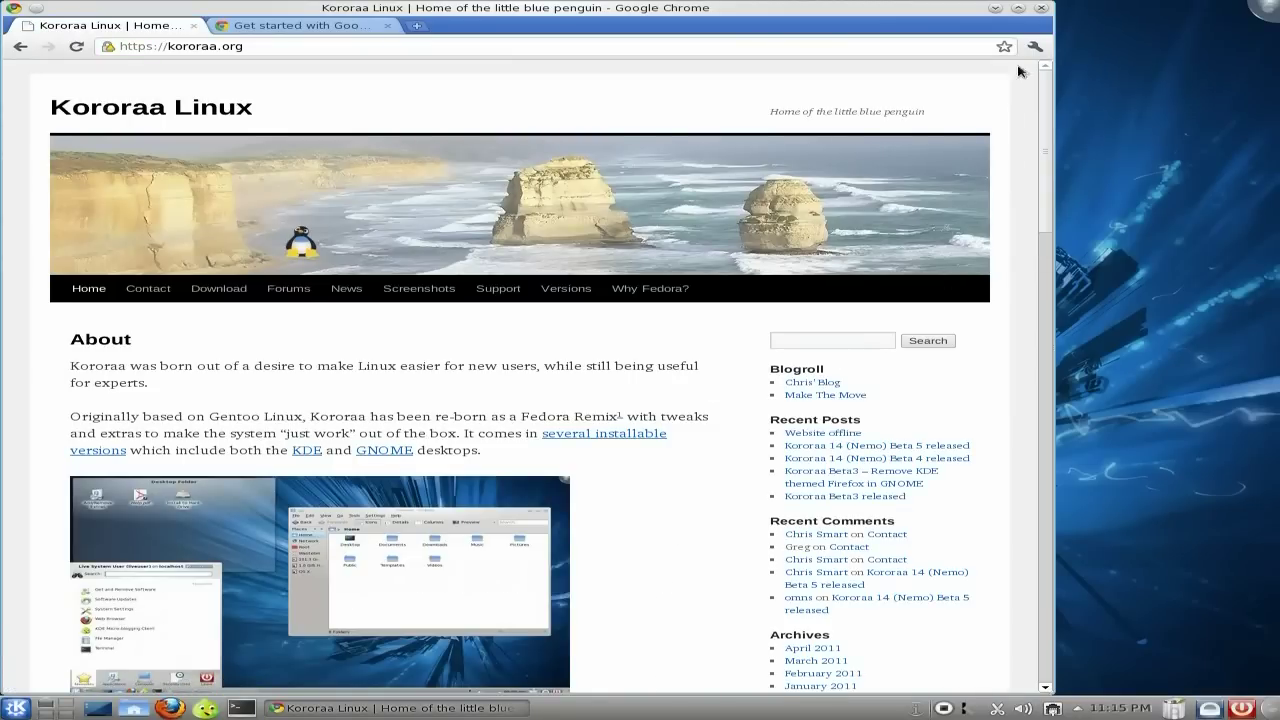
left_click(1021, 10)
Look over the kororaa.org homepage, then close Chrome and bring up the K application launcher
scroll(1188, 348, "down", 5)
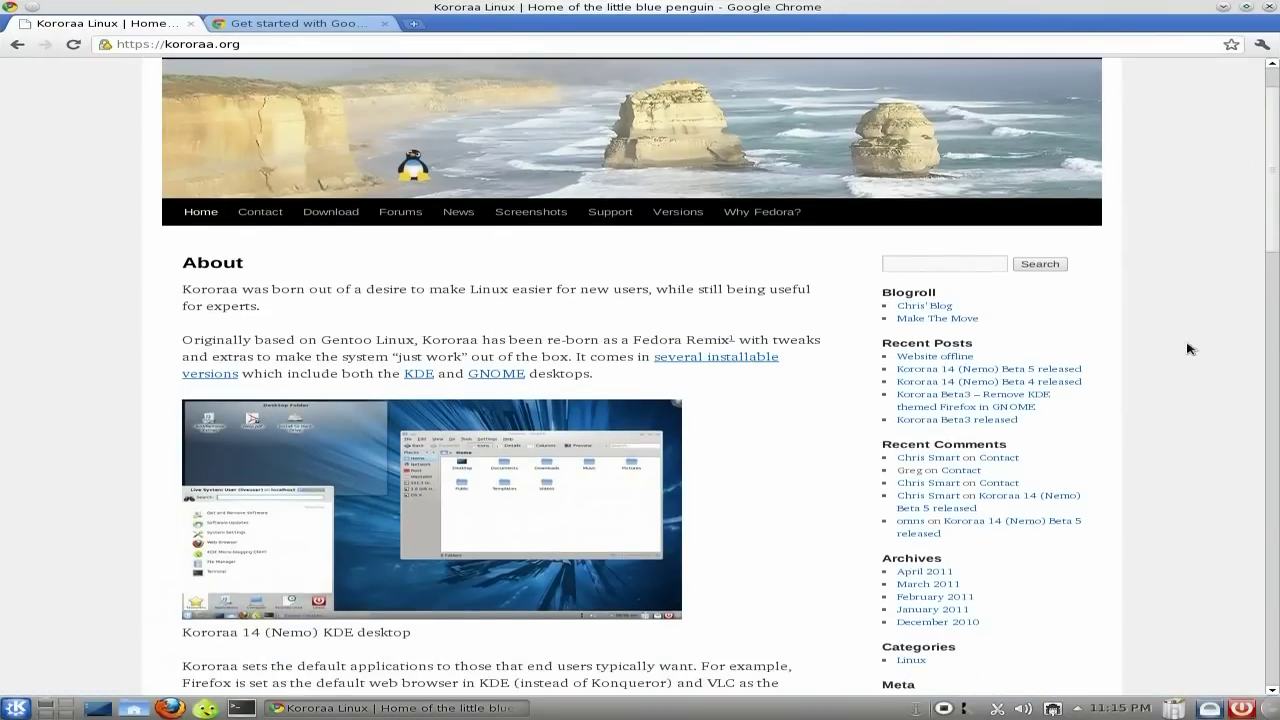
scroll(1188, 348, "down", 3)
scroll(1188, 348, "up", 7)
scroll(1188, 348, "up", 1)
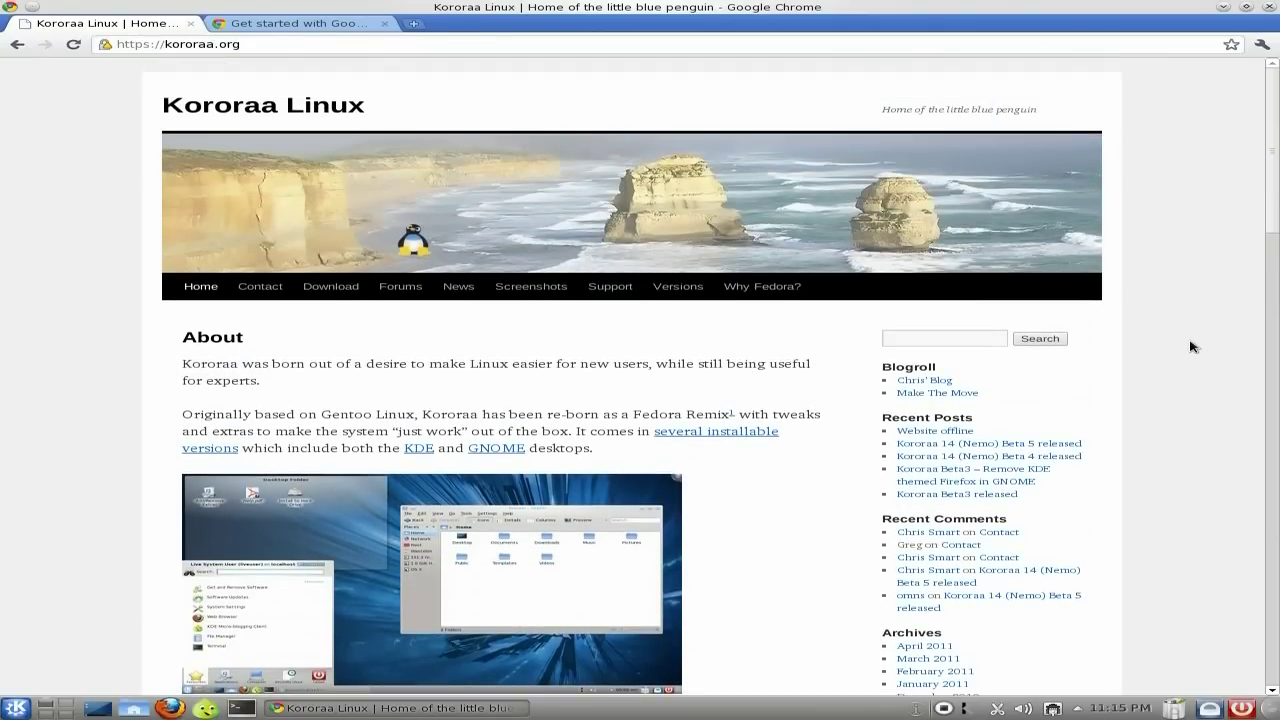
left_click(1267, 10)
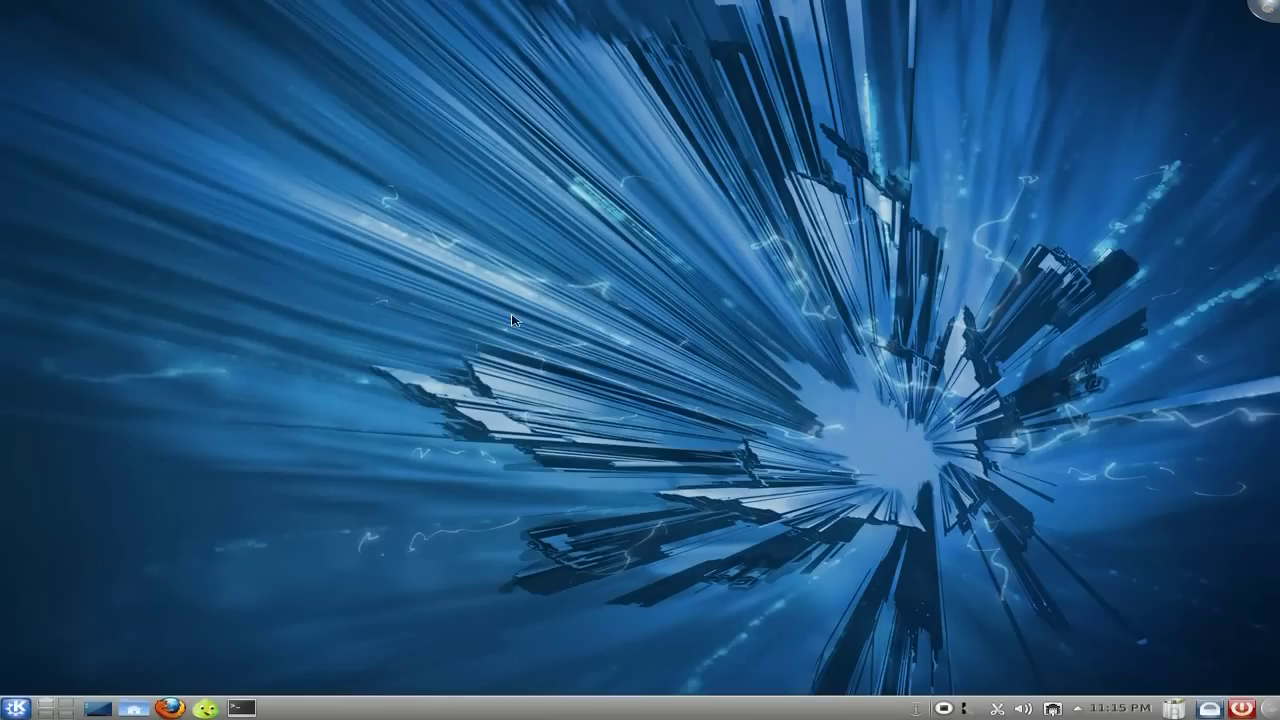
left_click(20, 709)
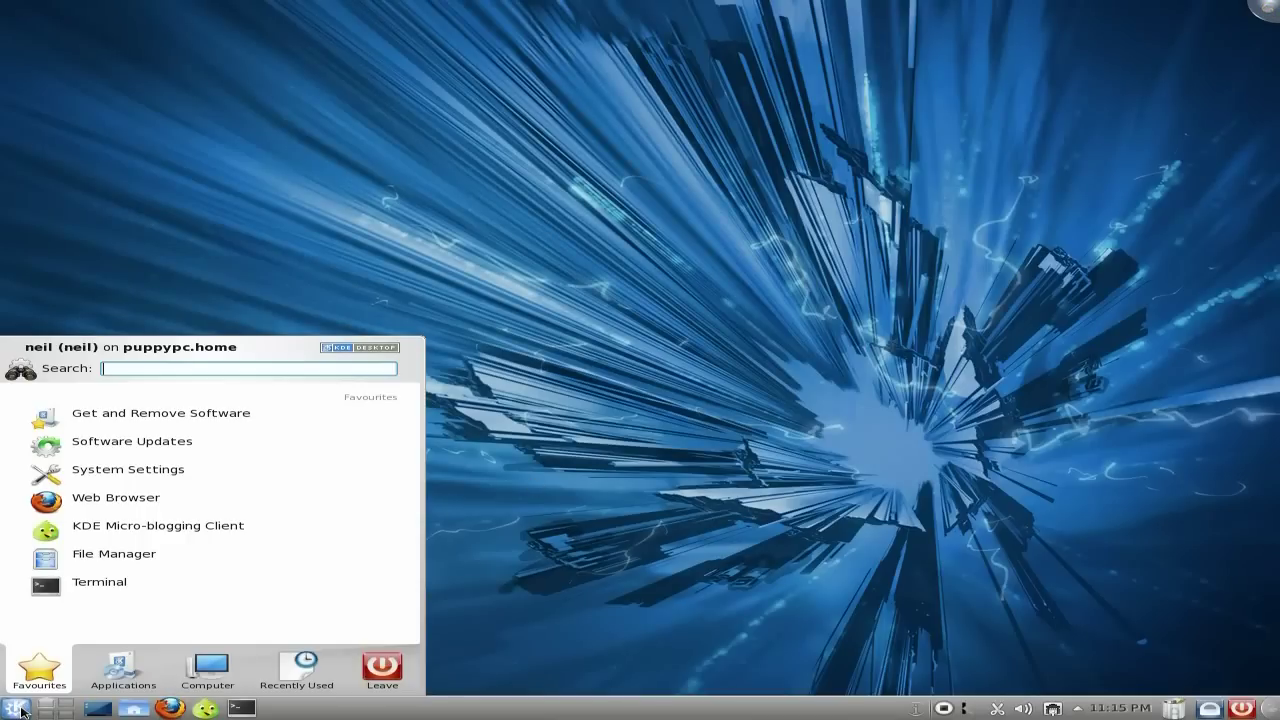